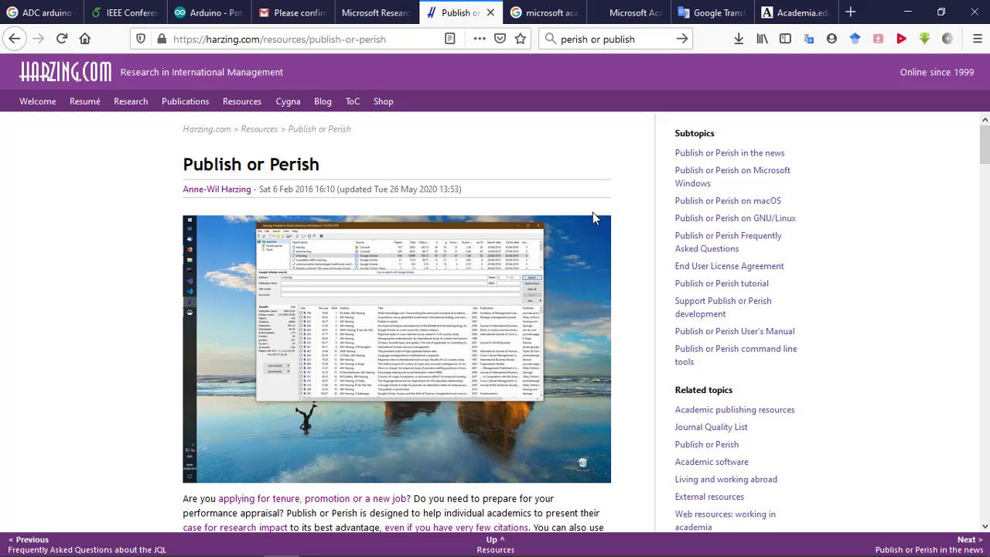
- Open the Windows download page for Publish or Perish
scroll(592, 216, "down", 4)
scroll(542, 263, "down", 1)
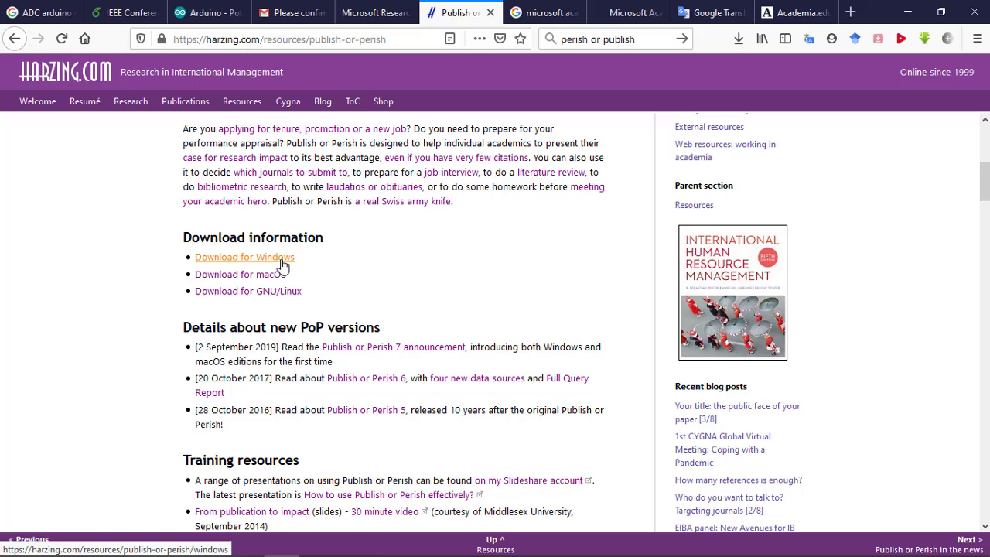
left_click(281, 263)
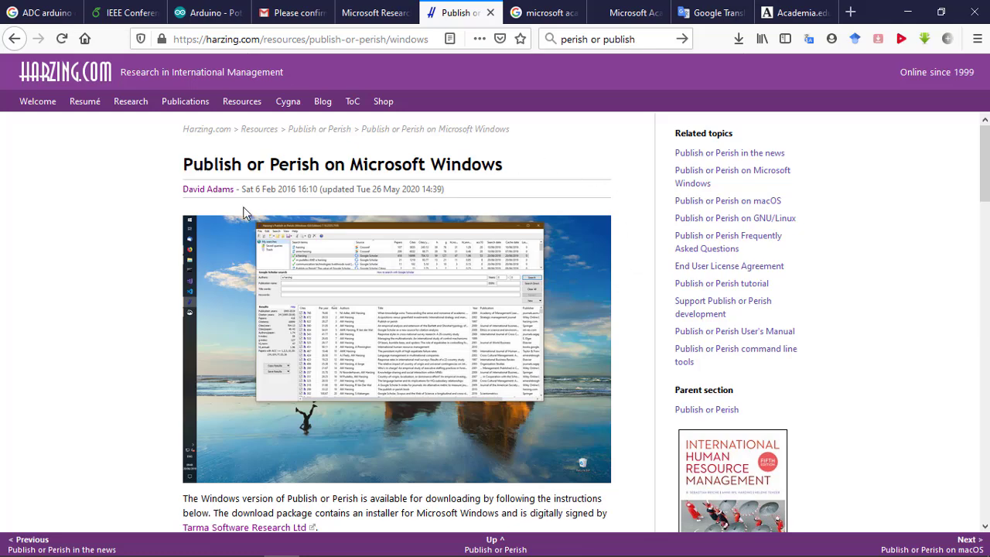
- Download the Publish or Perish installer for Windows into the PublikasiTool folder as PoP7Setup.exe, replacing the existing copy
scroll(429, 338, "down", 5)
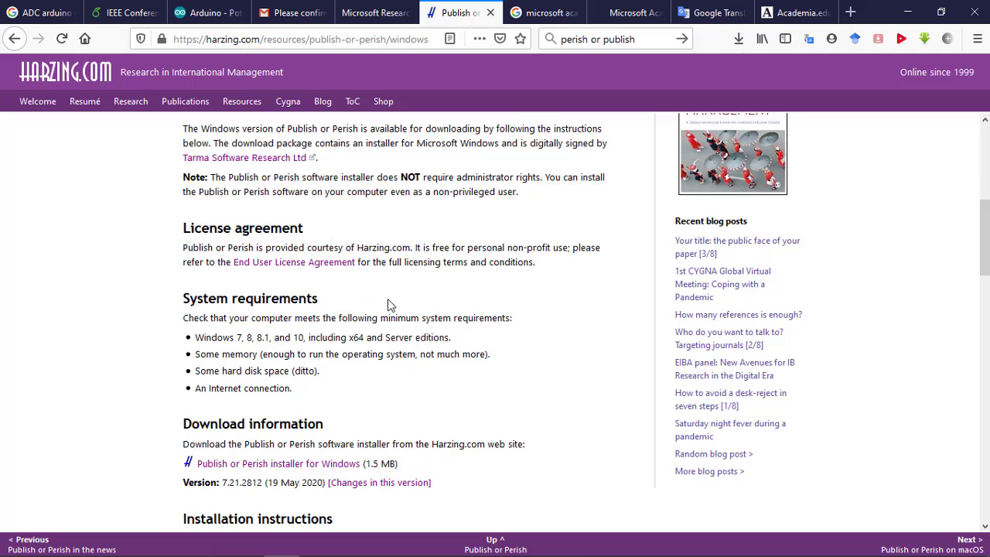
scroll(325, 333, "down", 1)
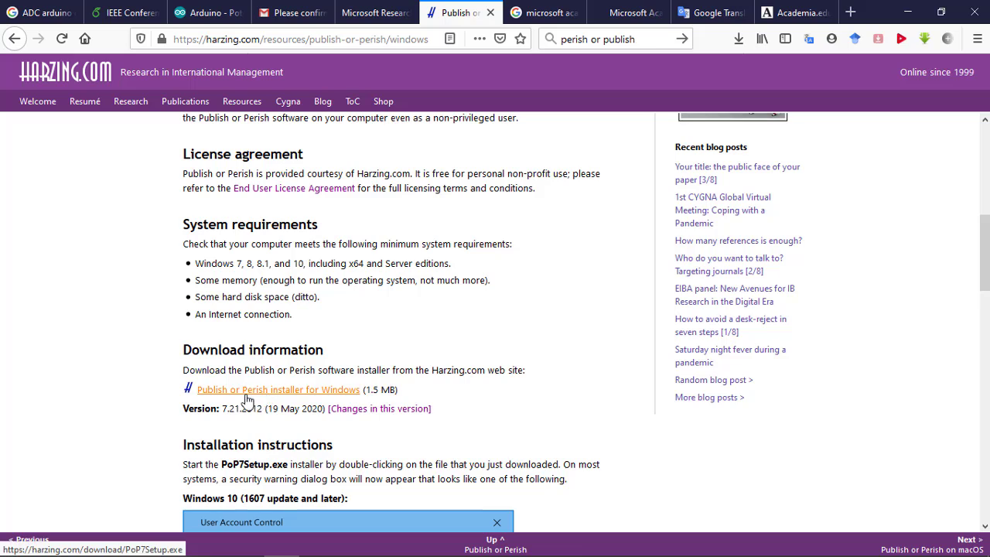
left_click(332, 392)
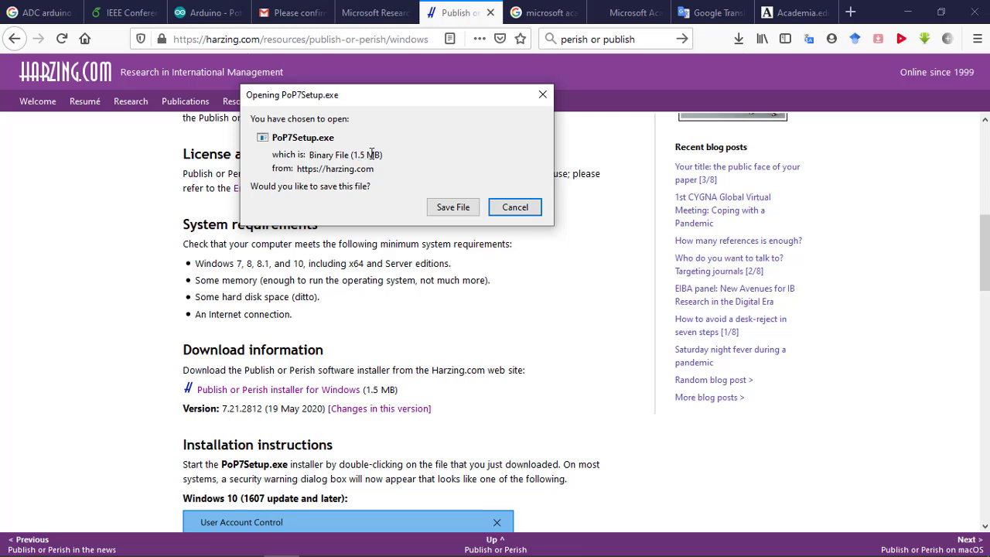
left_click(492, 209)
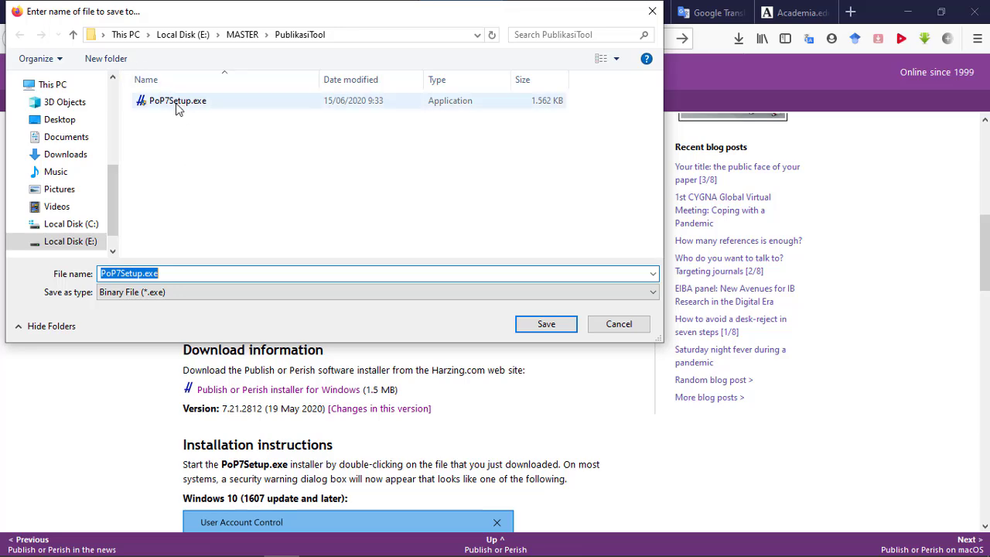
left_click(566, 328)
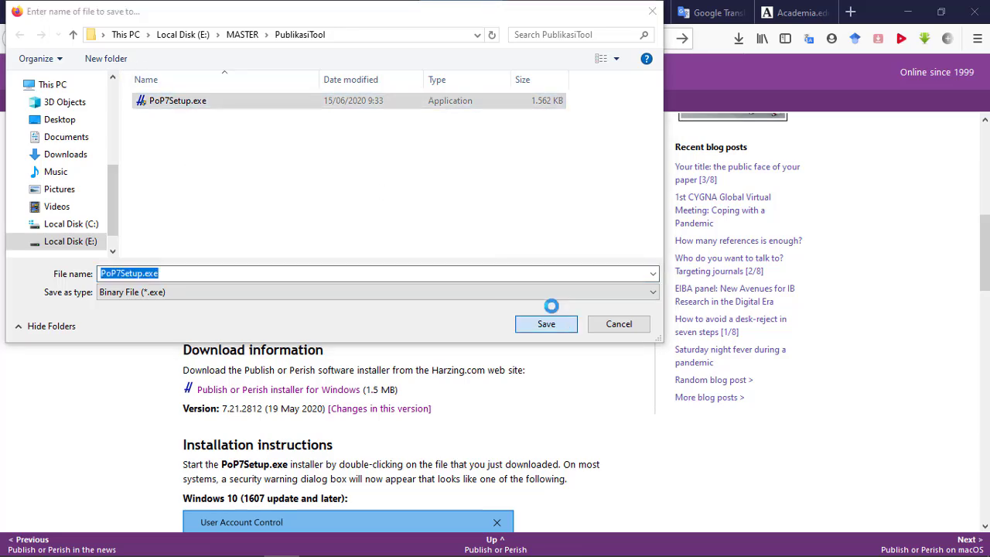
left_click(531, 286)
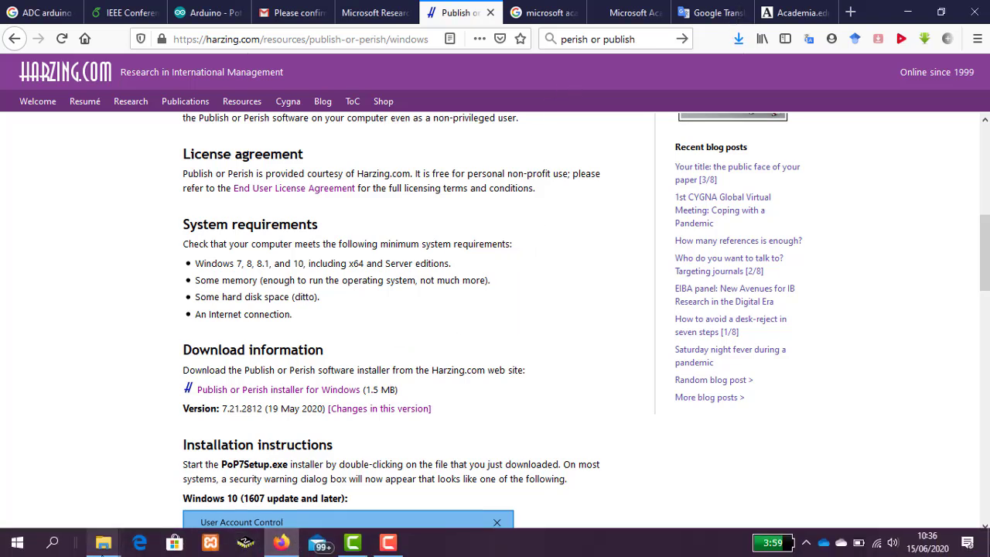
- Switch to File Explorer and run PoP7Setup.exe from the PublikasiTool folder
mouse_move(106, 547)
left_click(221, 469)
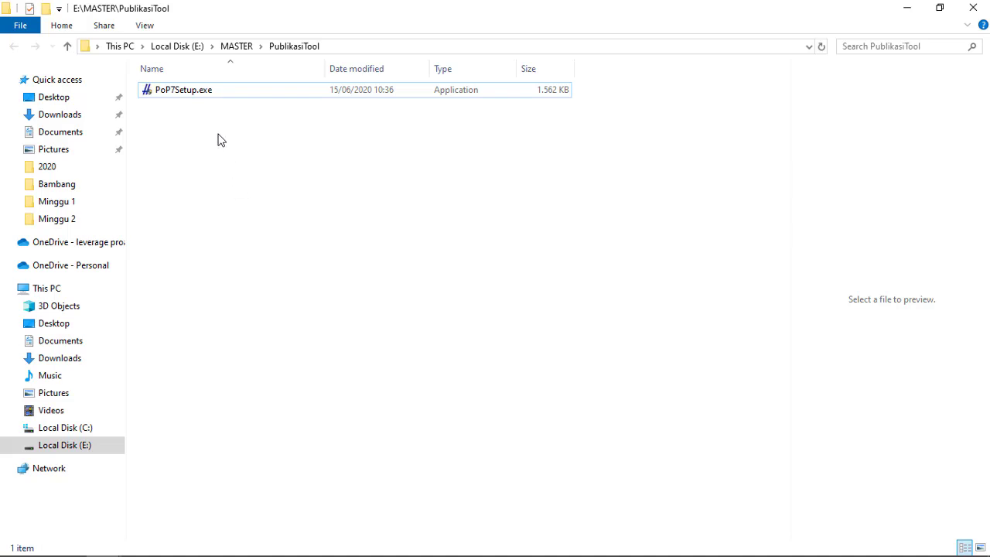
left_click(204, 94)
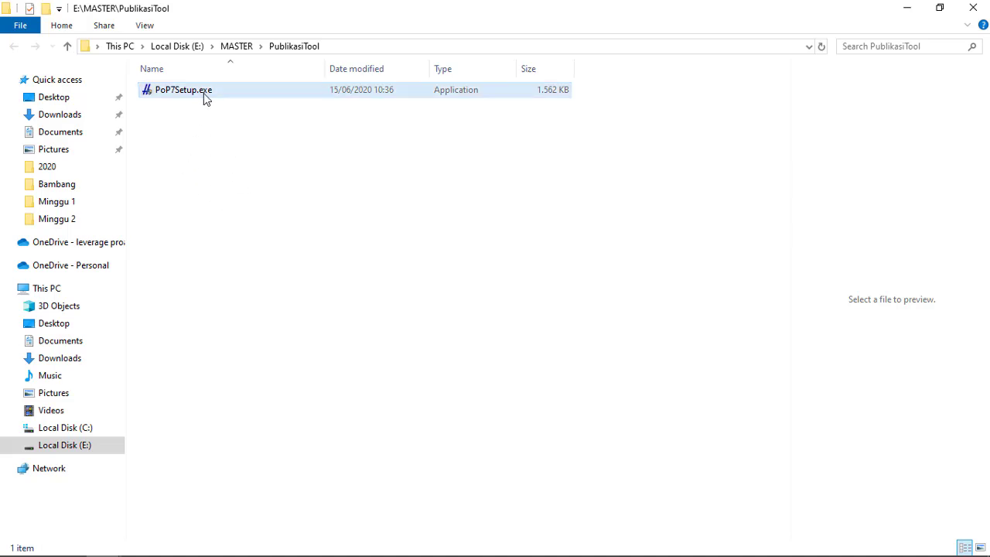
double_click(203, 96)
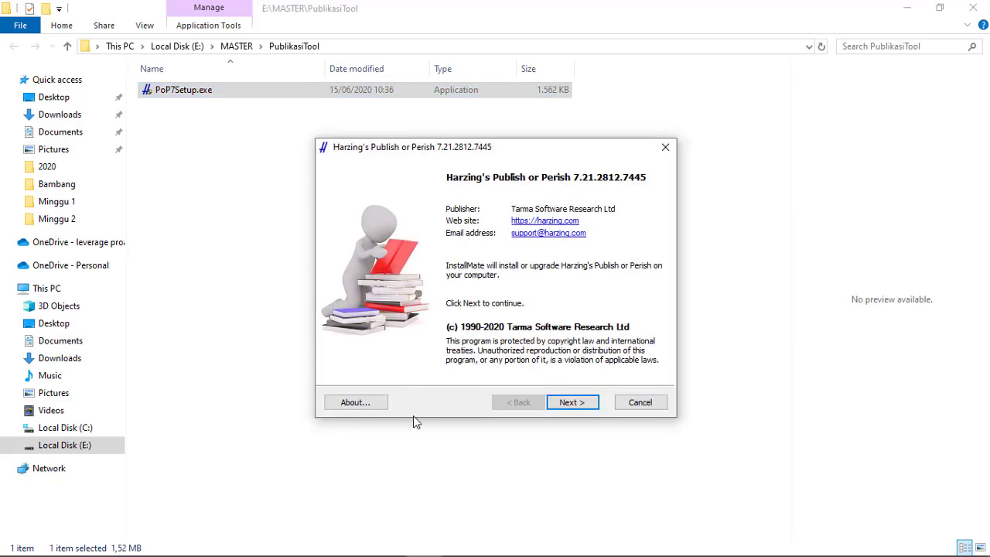
- Accept the license terms, install Publish or Perish in the default folder, and finish setup with the application starting
left_click(568, 406)
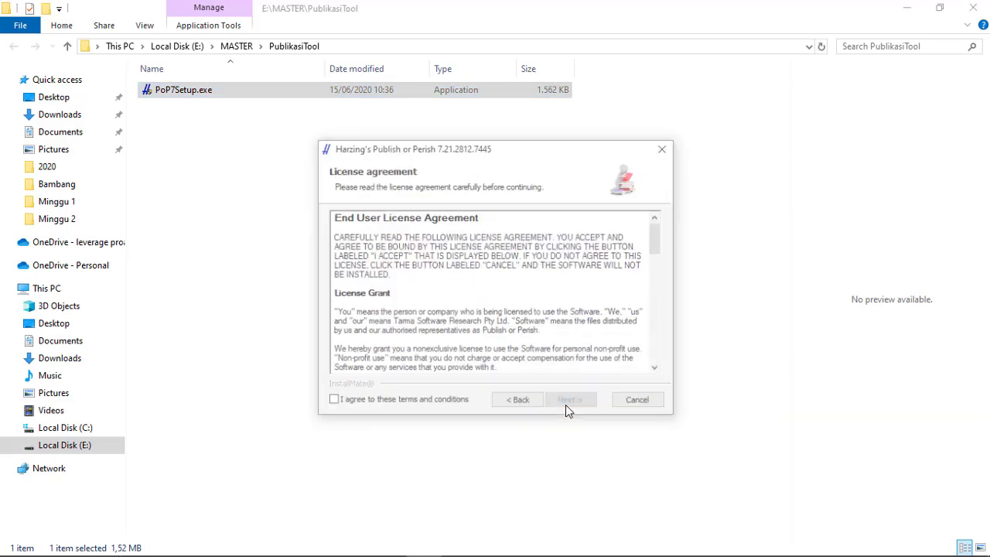
left_click(333, 402)
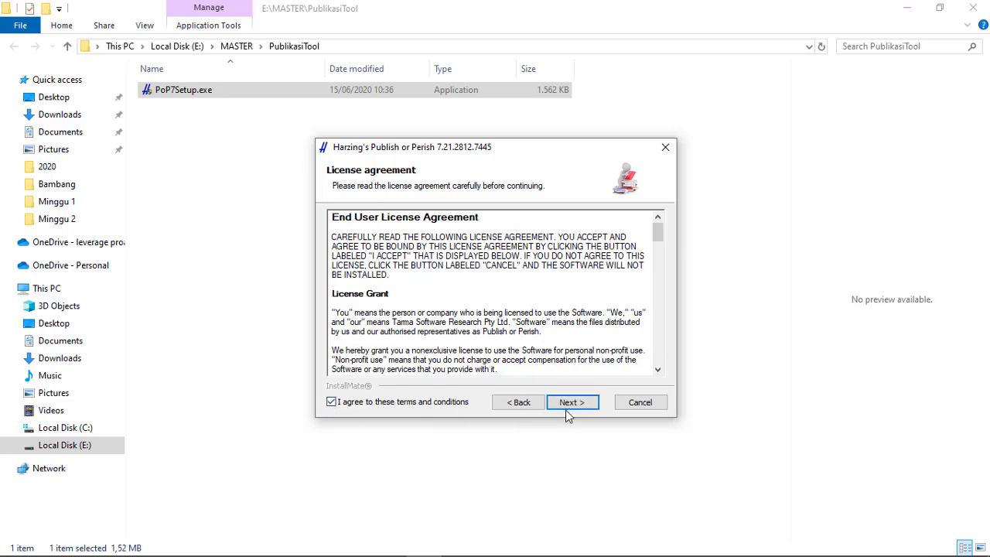
left_click(565, 407)
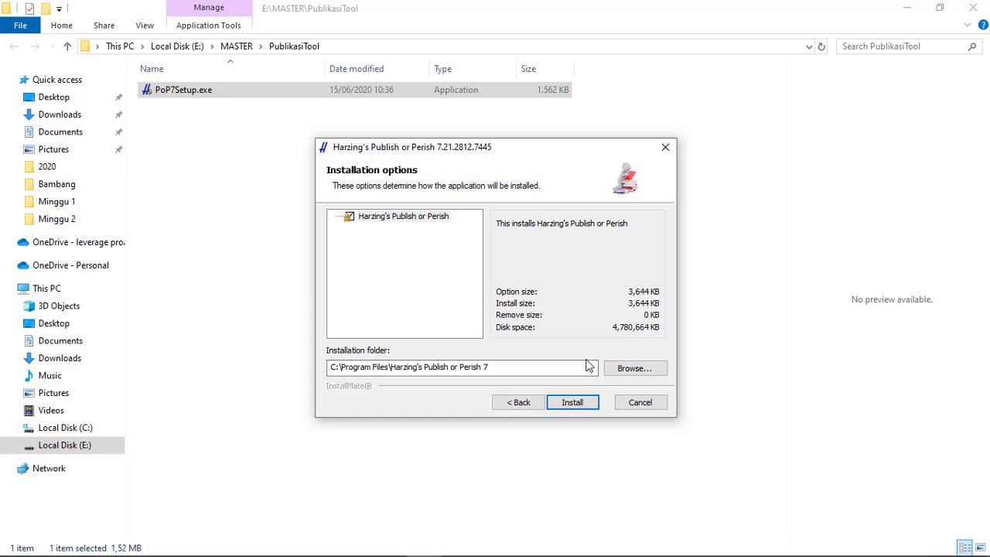
left_click(577, 404)
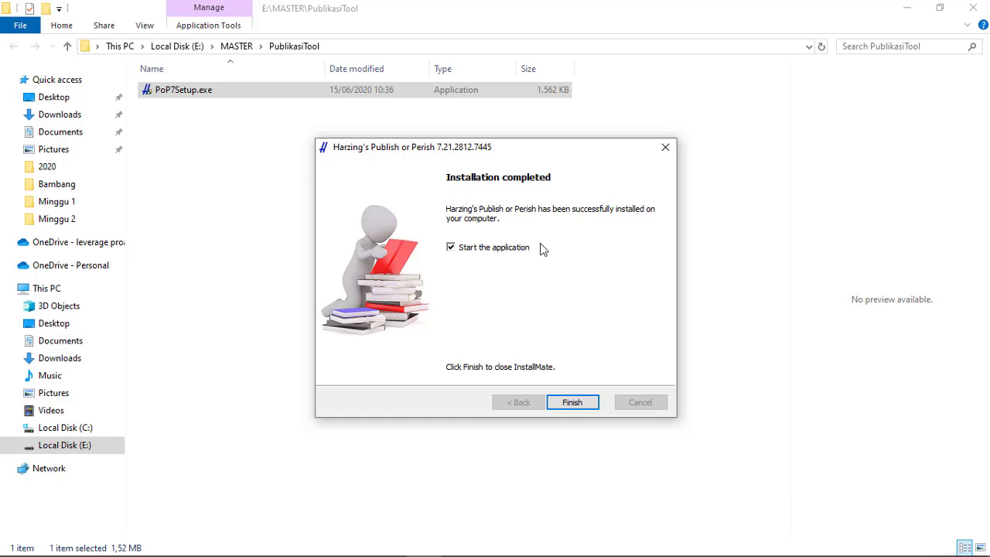
left_click(572, 404)
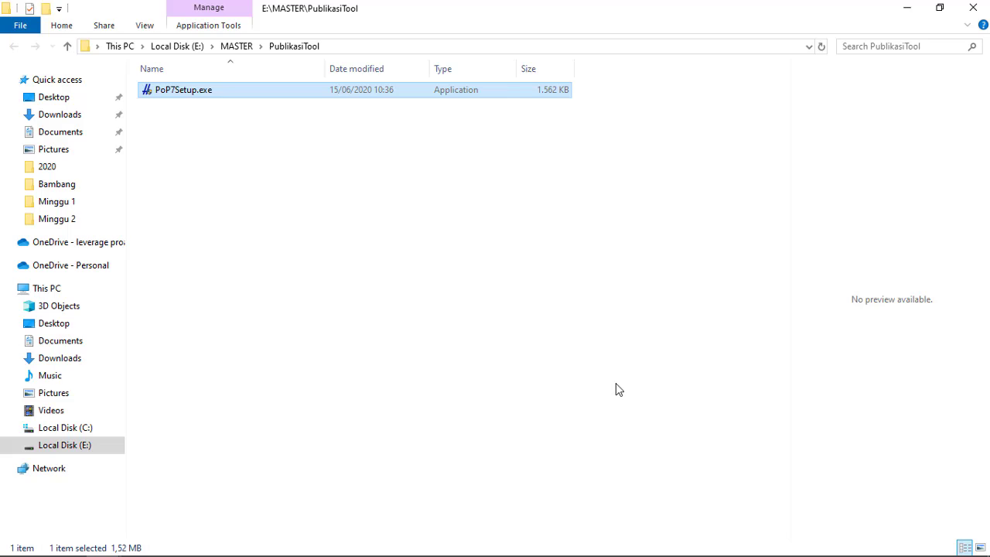
left_click(904, 16)
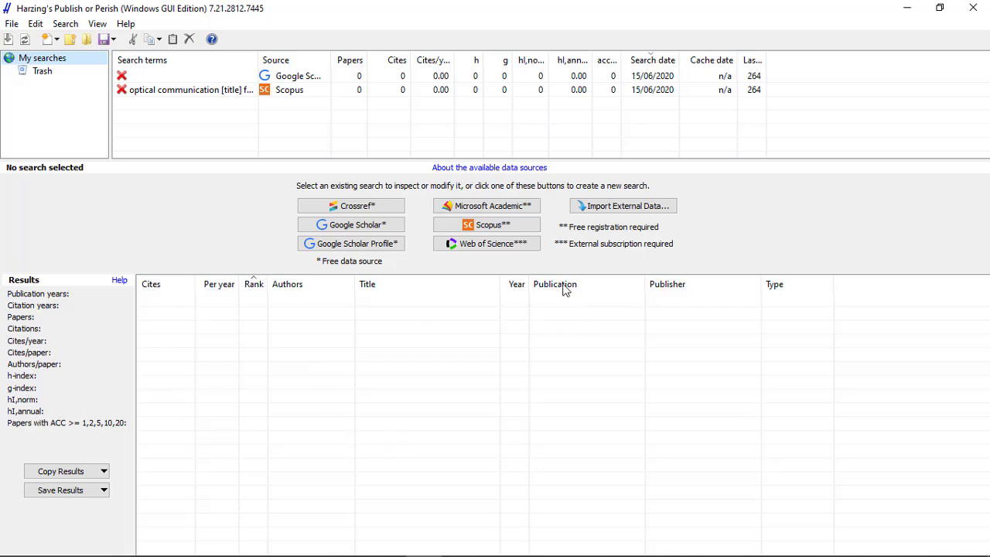
left_click(104, 496)
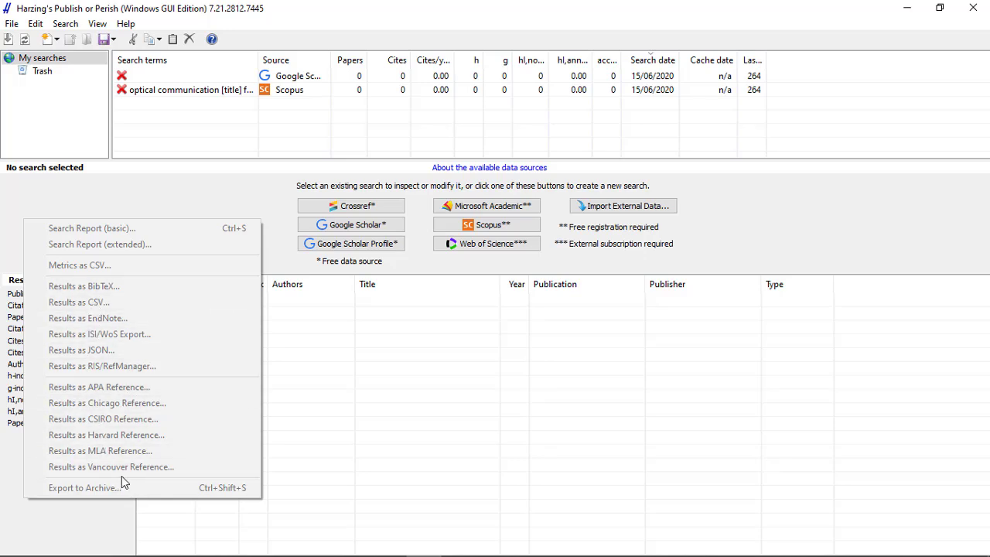
left_click(117, 534)
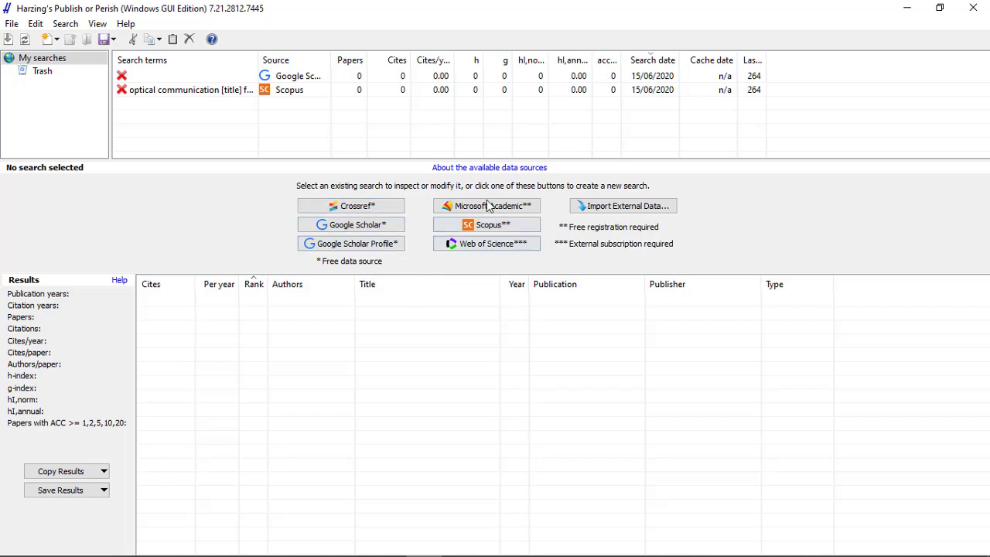
left_click(101, 24)
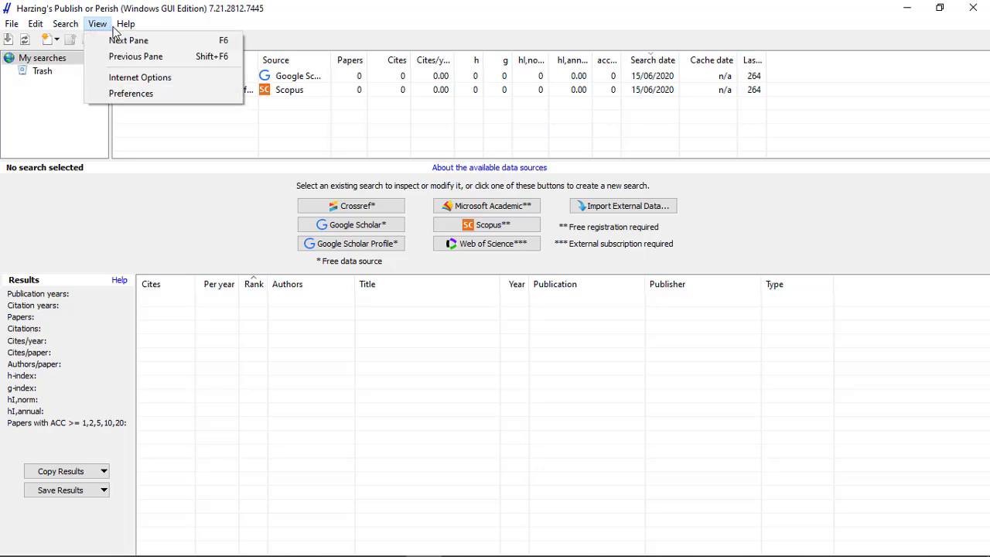
left_click(281, 213)
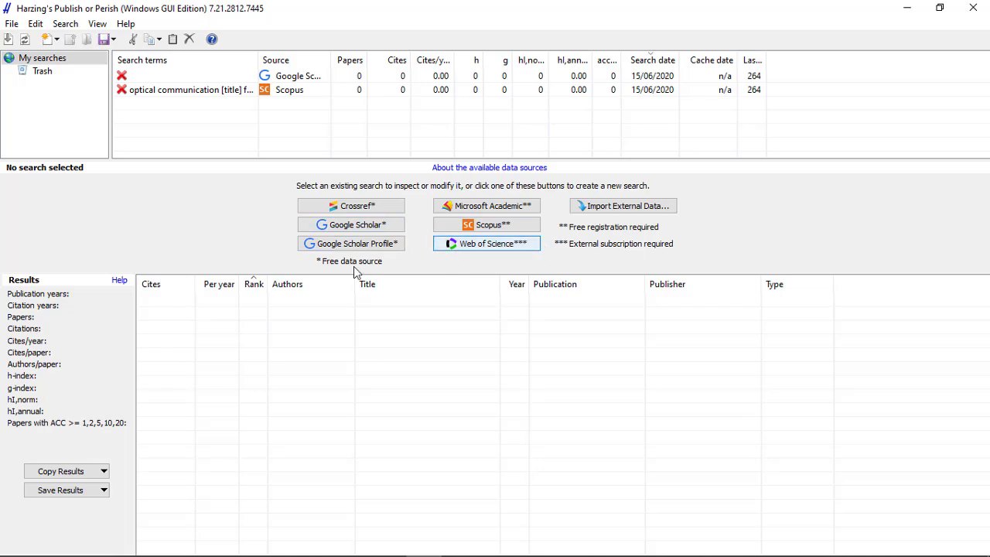
- Open the preferences and review the Crossref contact email and the Google Scholar settings
left_click(99, 25)
mouse_move(141, 29)
mouse_move(99, 25)
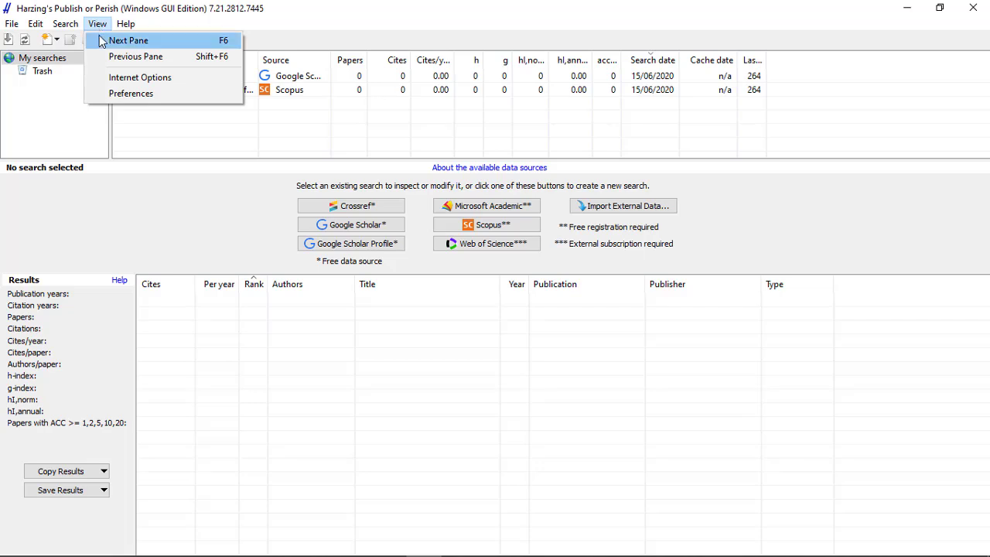
left_click(135, 93)
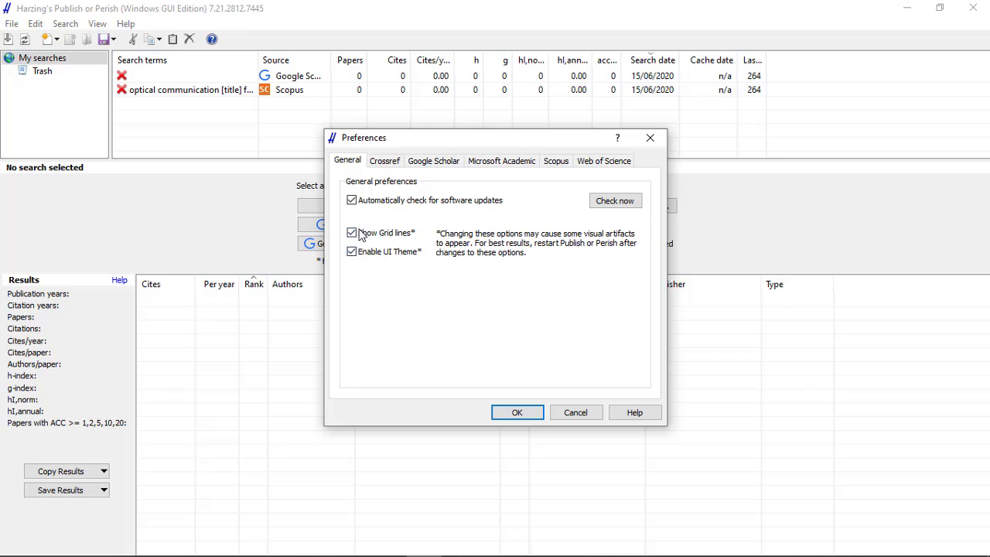
left_click(387, 163)
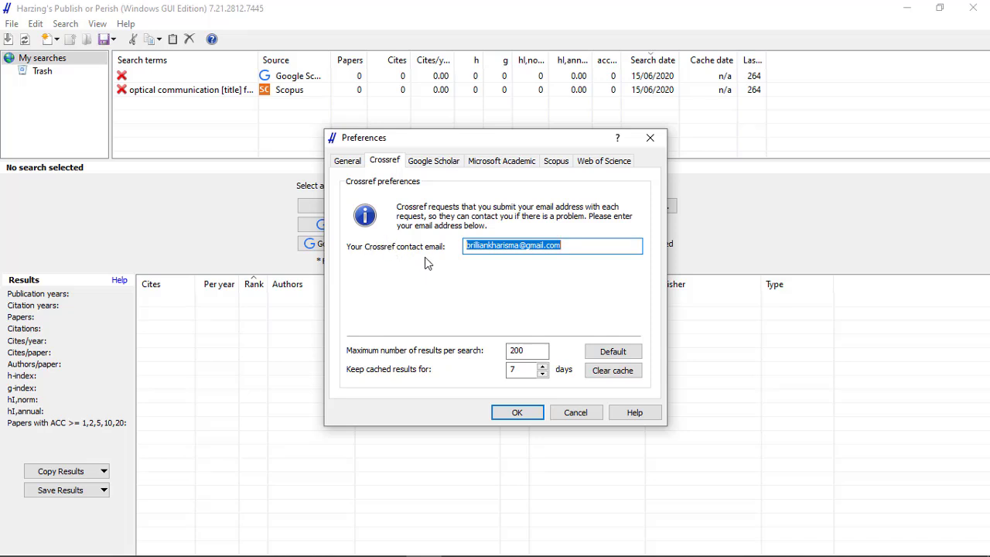
left_click(590, 248)
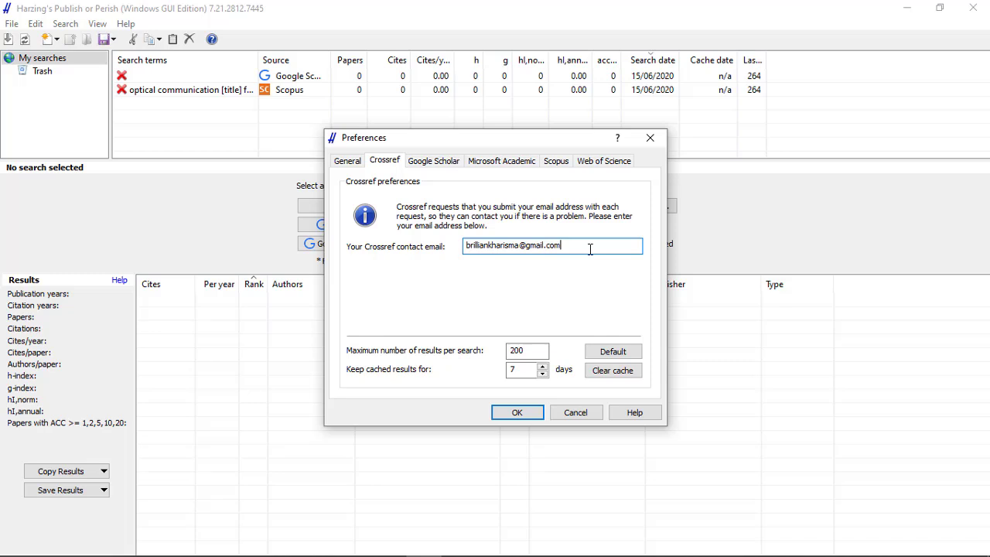
left_click_drag(557, 256, 464, 255)
left_click(567, 246)
left_click(441, 164)
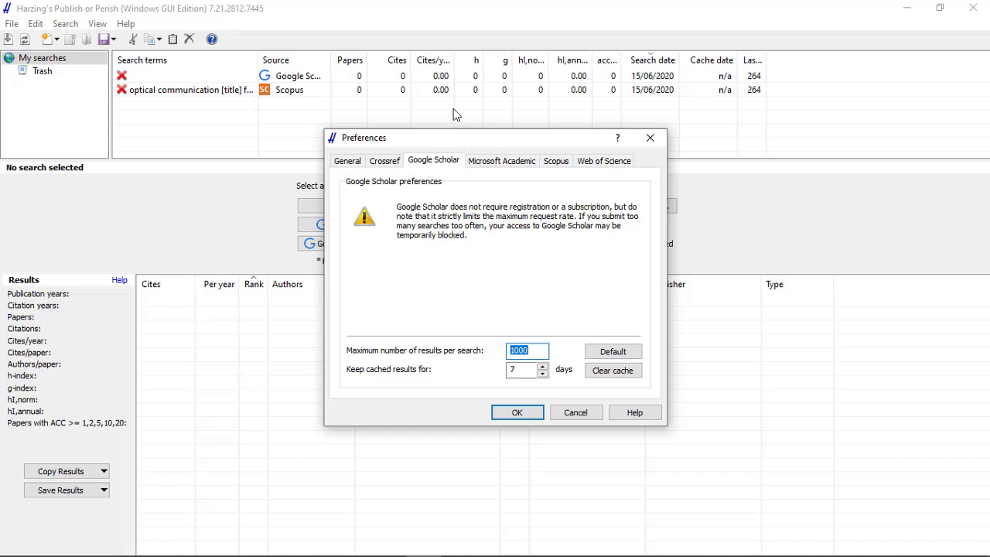
- Examine the subscription key entry in the Microsoft Academic preferences
left_click(504, 161)
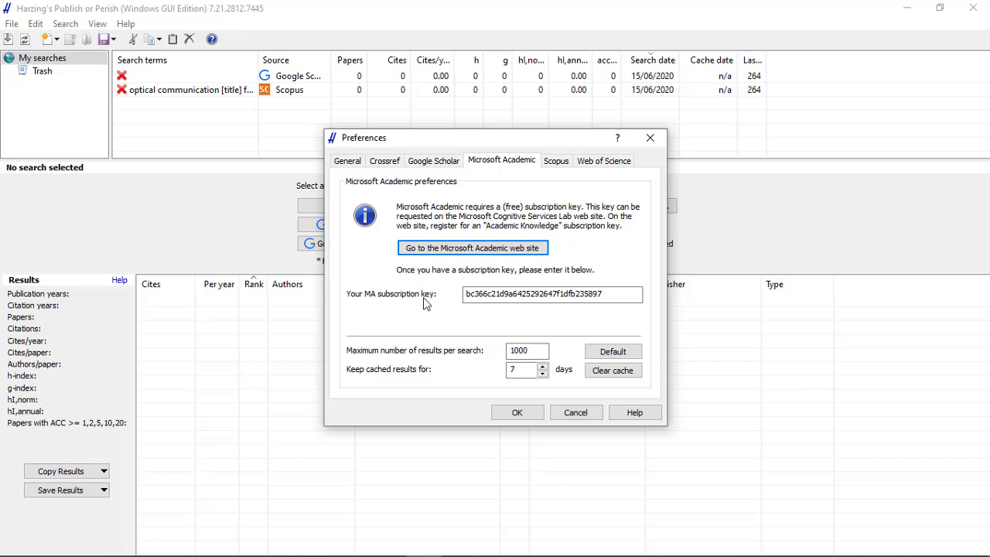
left_click_drag(607, 295, 467, 292)
left_click(611, 292)
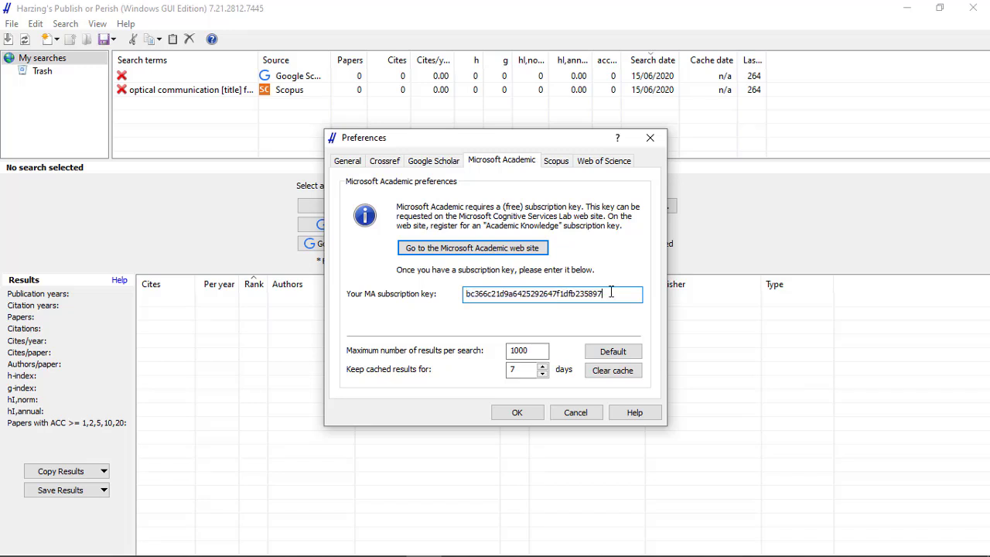
left_click_drag(563, 294, 475, 292)
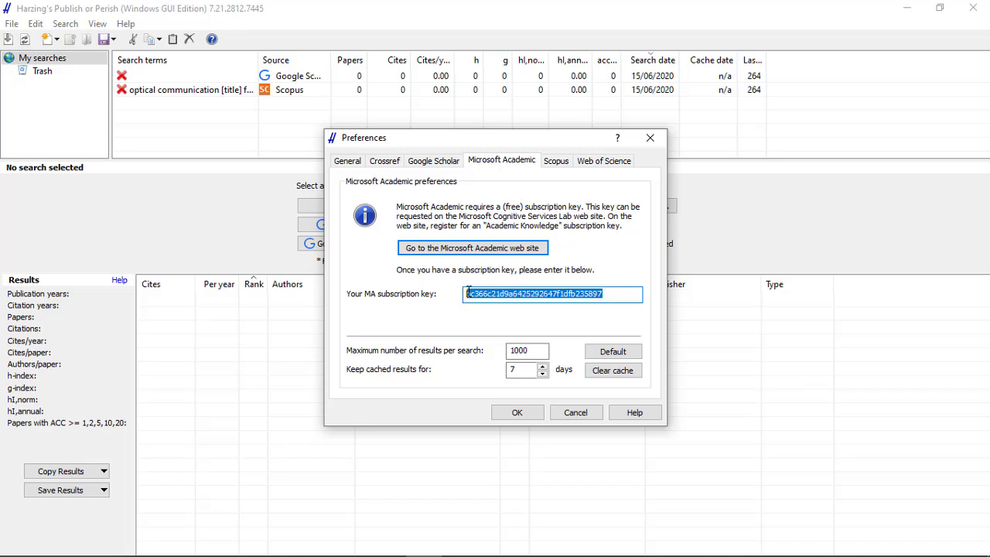
left_click(615, 294)
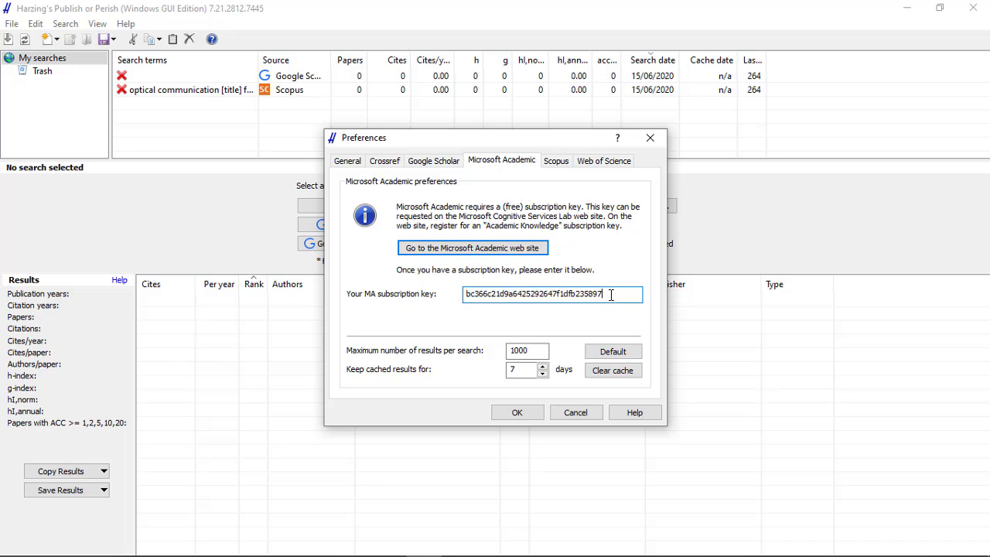
left_click_drag(611, 295, 471, 295)
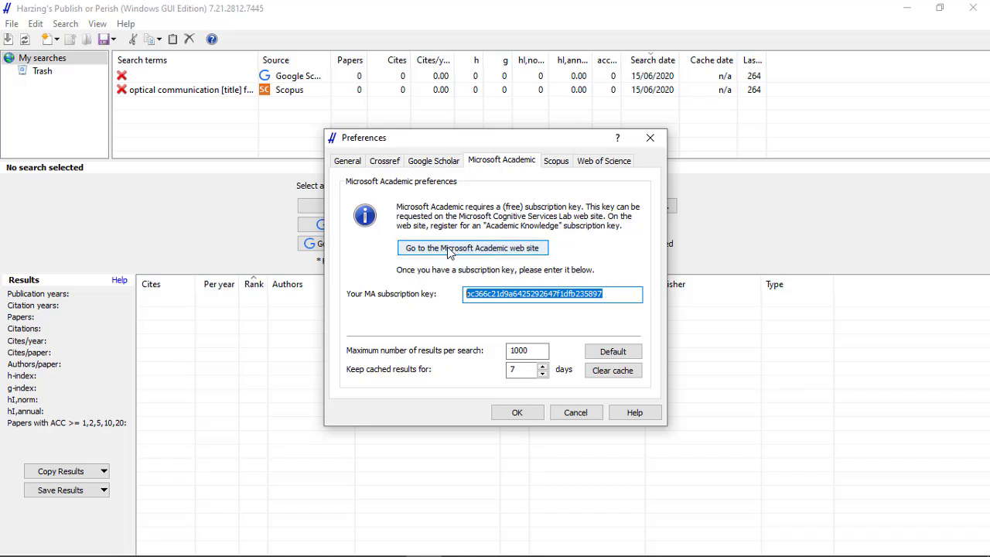
- Go to the Microsoft Academic web site from the preferences and sign in to Microsoft Research APIs with the prefilled credentials
left_click(503, 248)
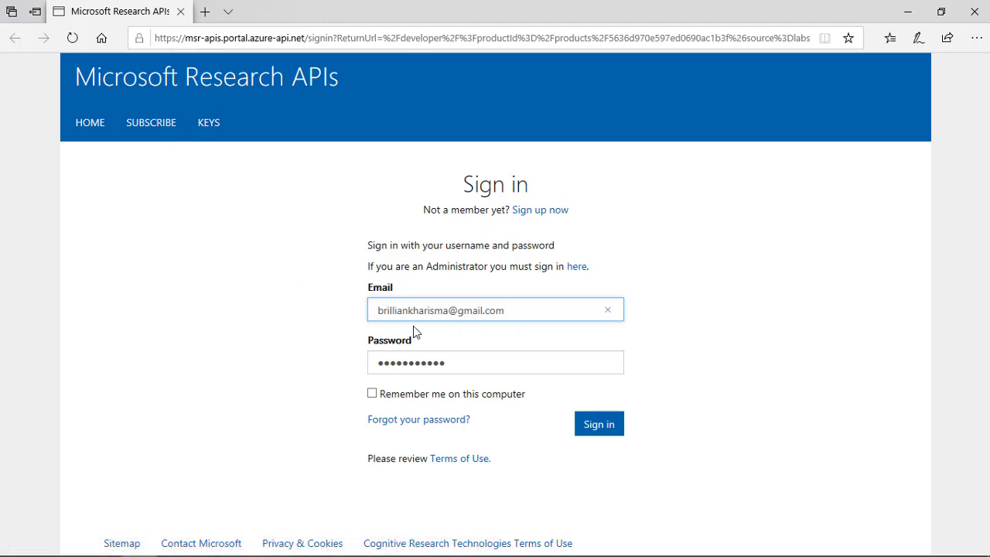
left_click(609, 434)
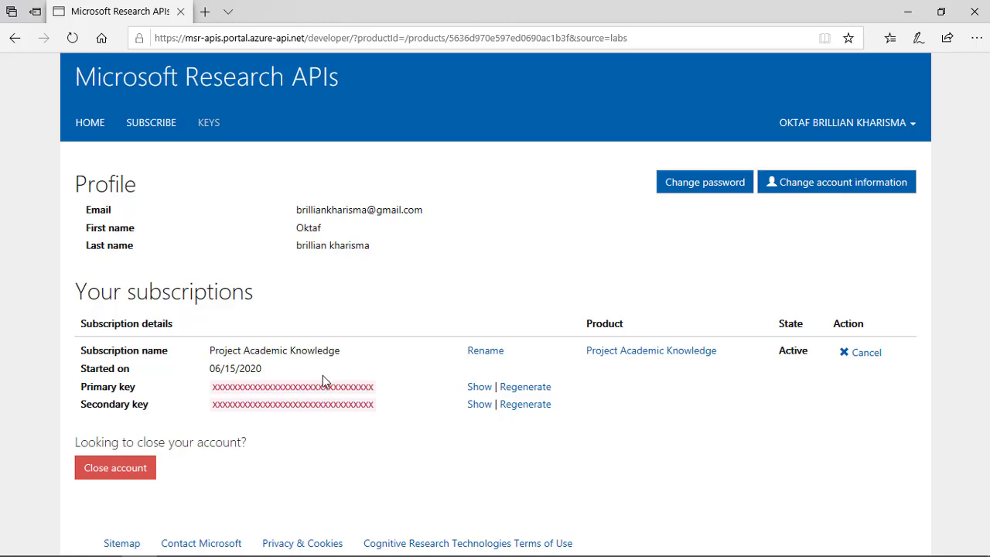
- Subscribe to Project Answer Search from the available Microsoft Research API projects and confirm the subscription
left_click(146, 126)
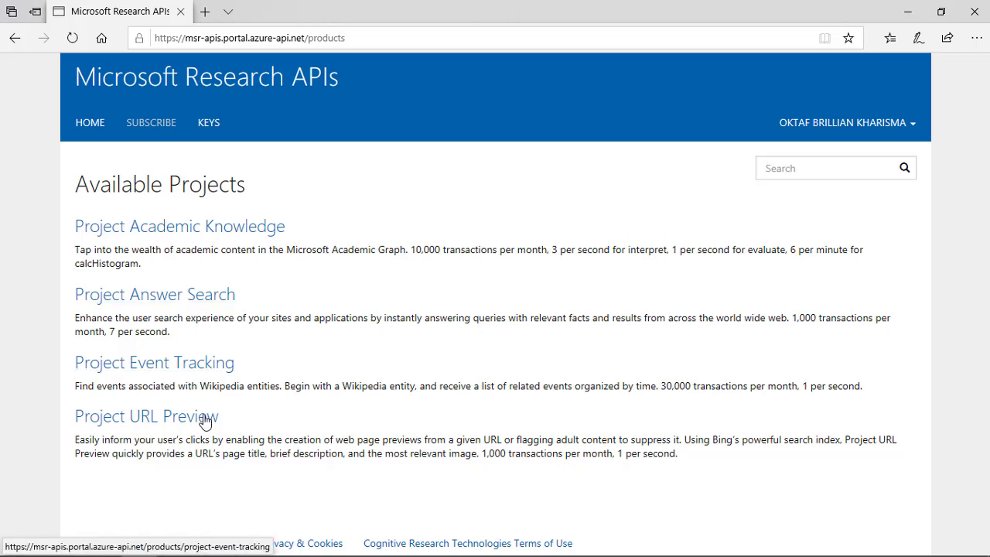
left_click(172, 300)
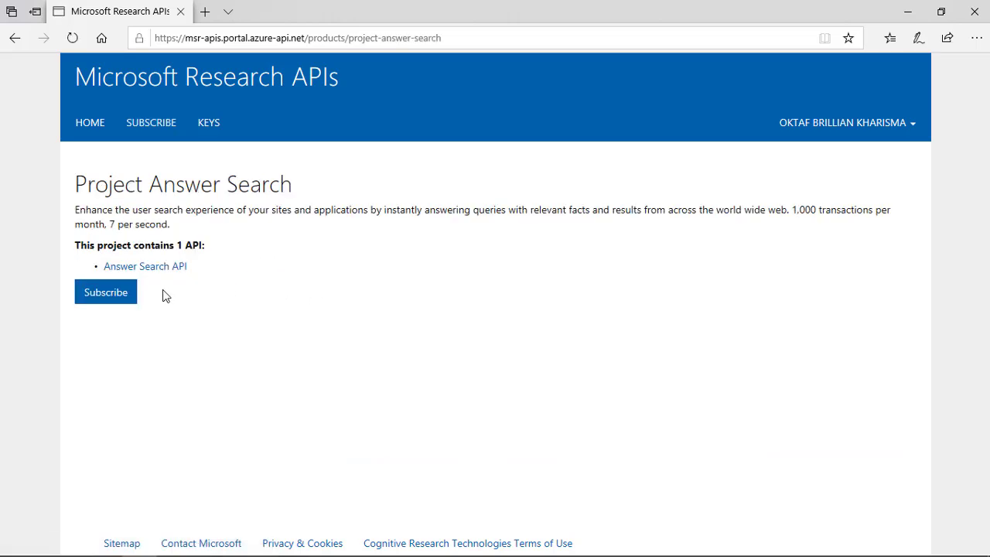
left_click(105, 295)
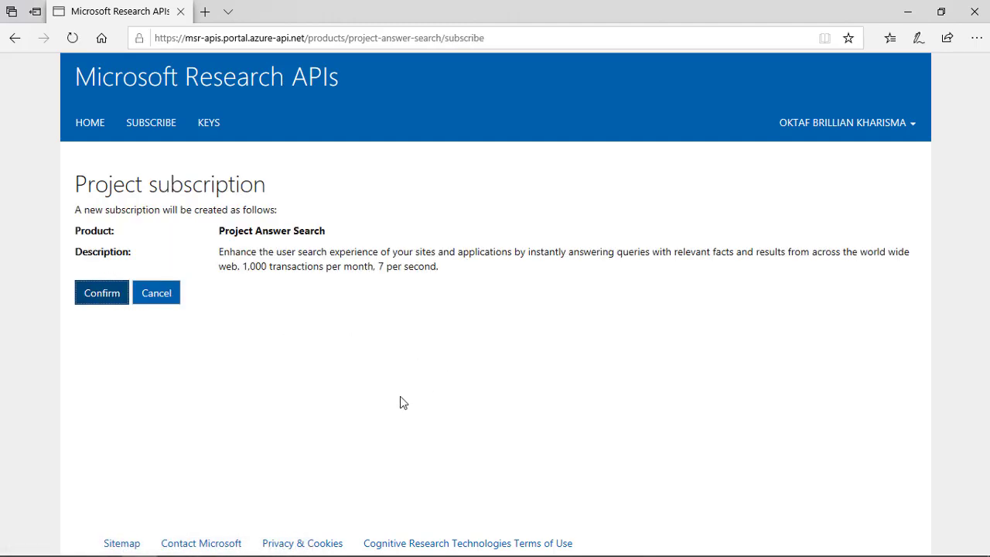
left_click(90, 298)
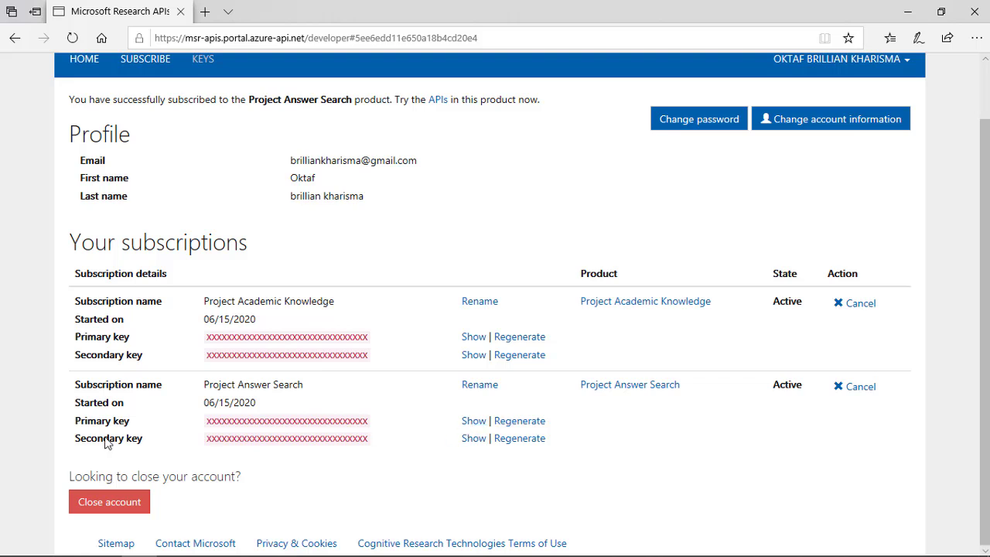
- Reveal and hide the Project Answer Search primary key, and copy the masked key text
left_click(471, 427)
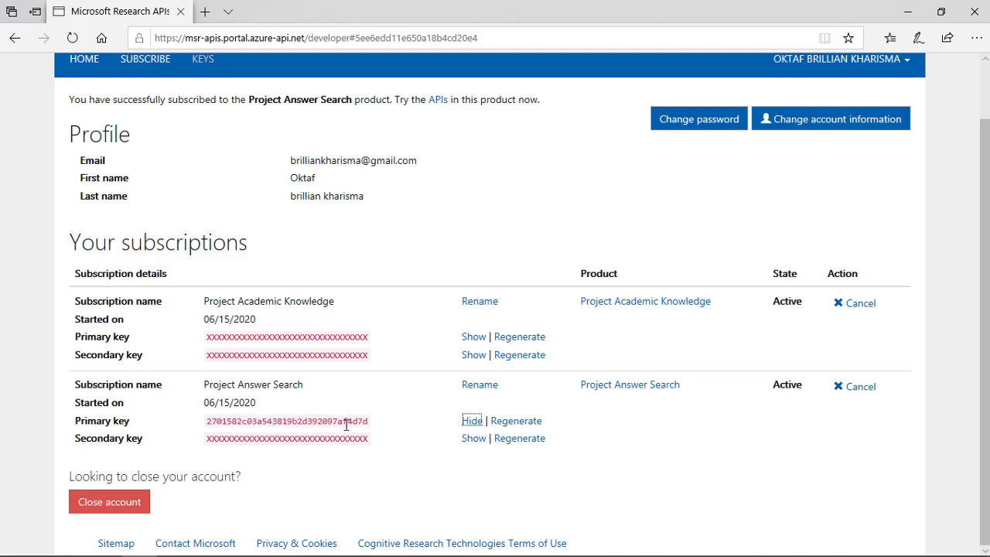
left_click(472, 420)
left_click_drag(376, 424, 187, 421)
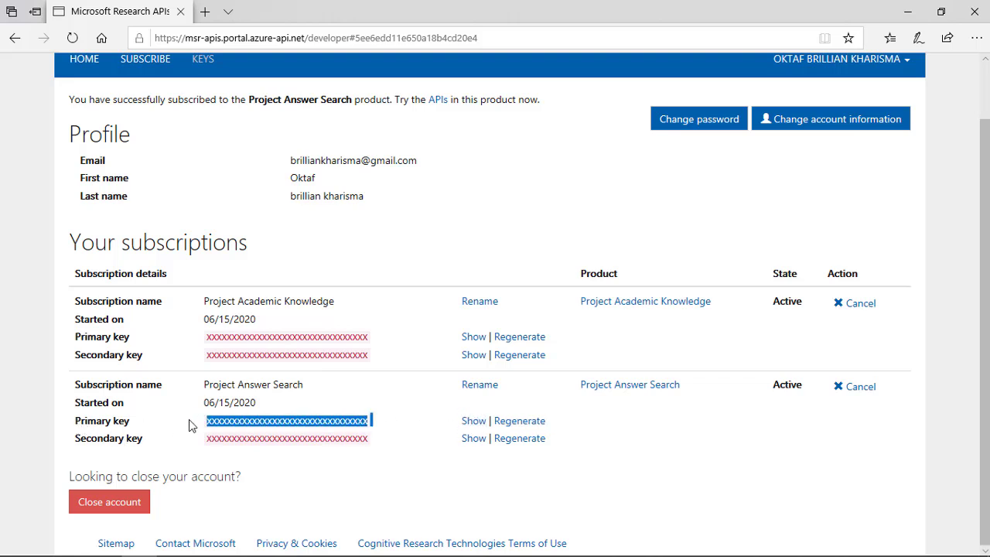
right_click(266, 419)
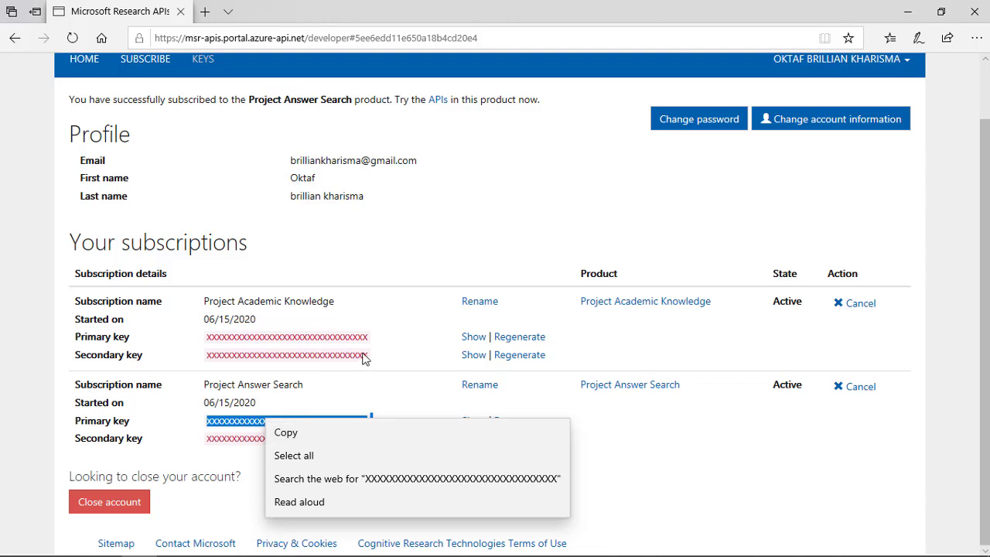
left_click(393, 330)
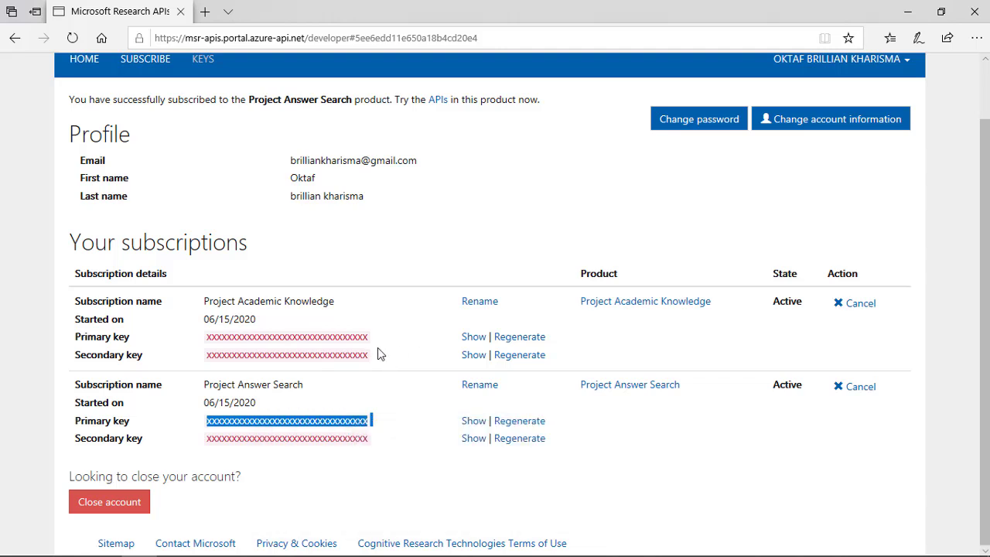
right_click(348, 421)
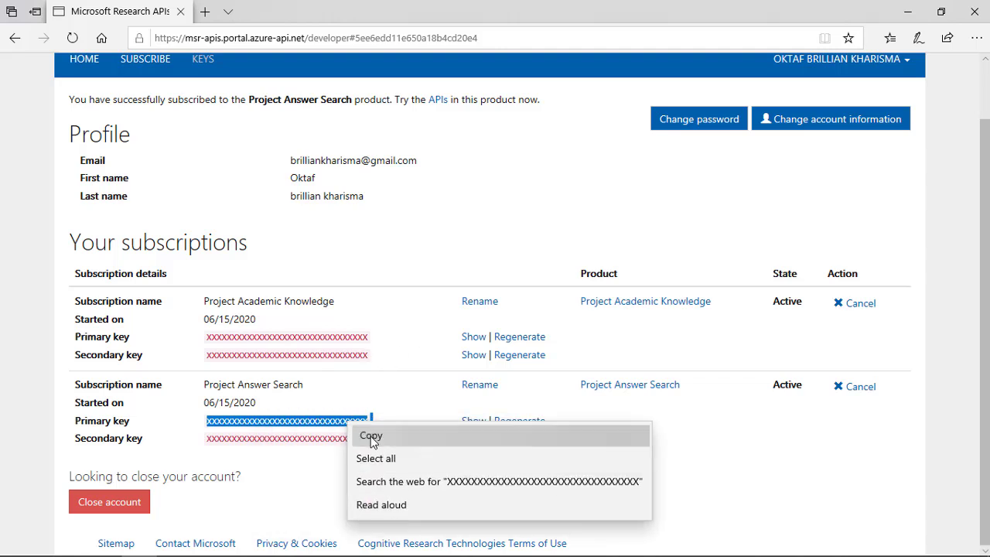
left_click(368, 435)
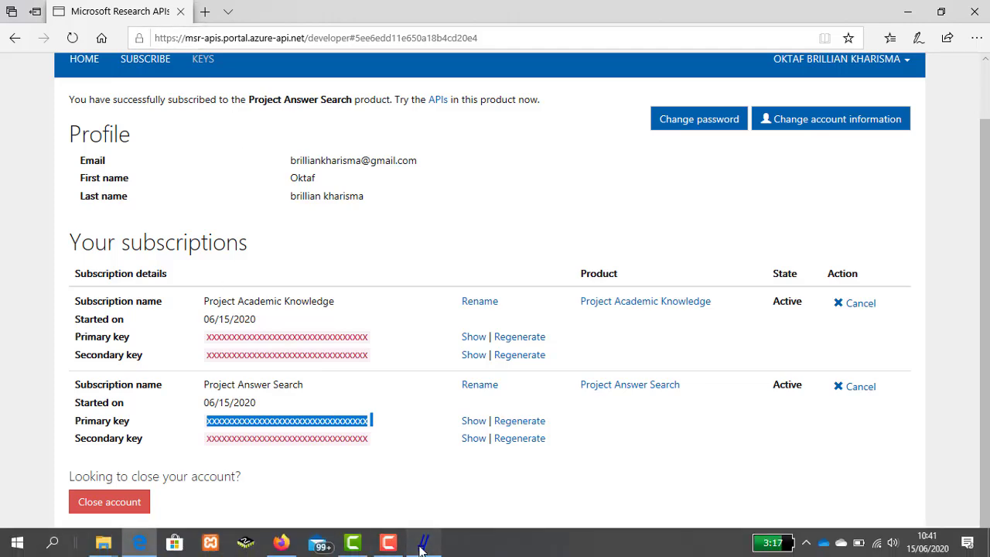
- Switch to Publish or Perish and try to paste the copied text over the Microsoft Academic subscription key
left_click(421, 545)
left_click(478, 292)
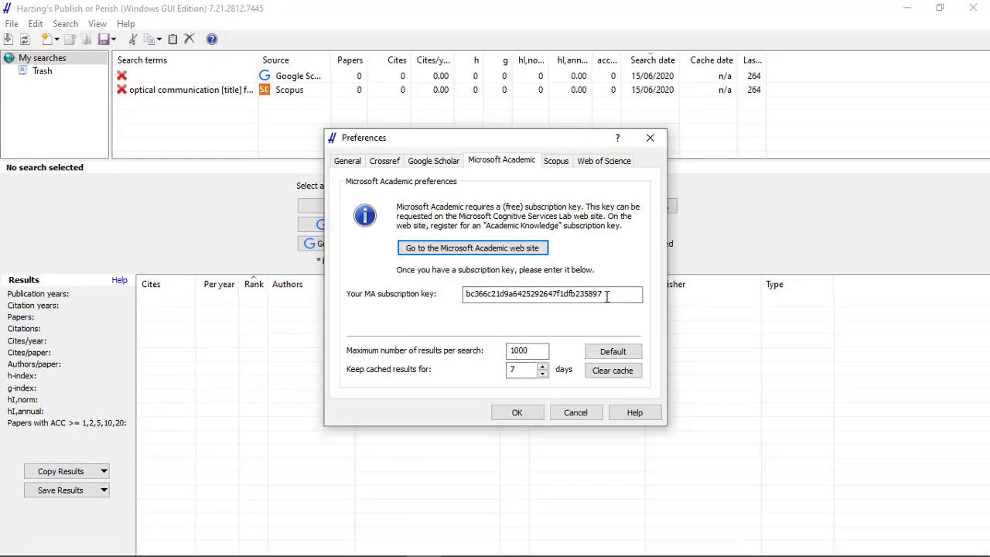
double_click(466, 294)
right_click(488, 296)
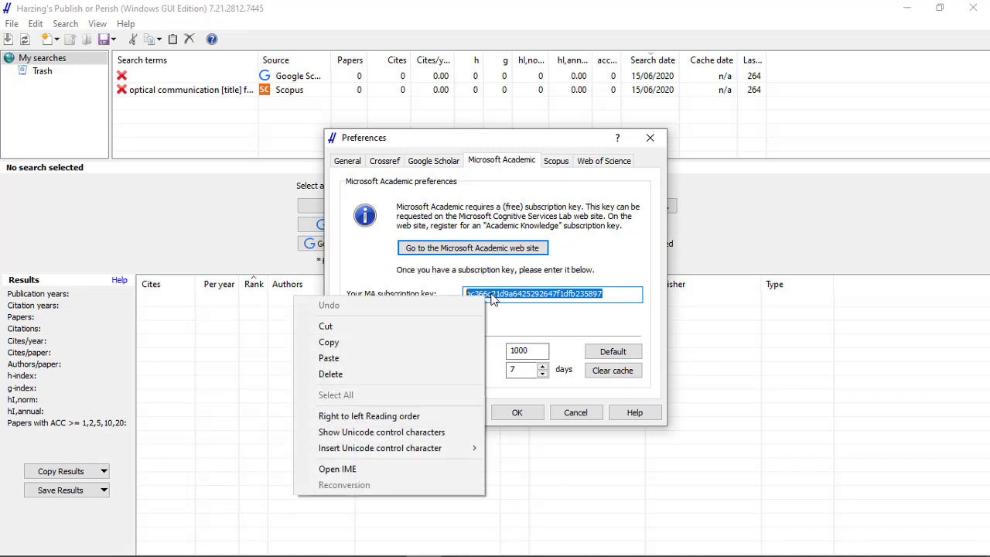
left_click(411, 359)
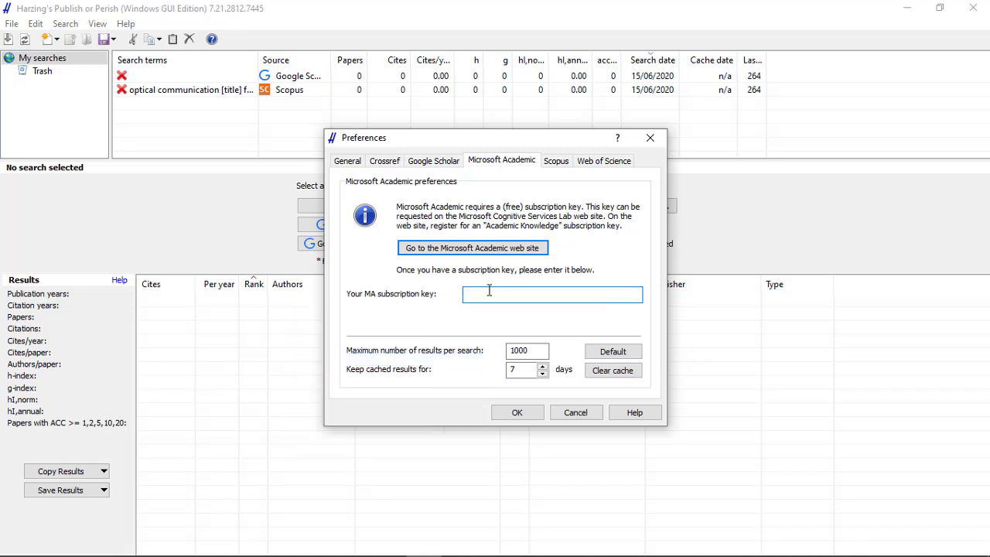
right_click(524, 296)
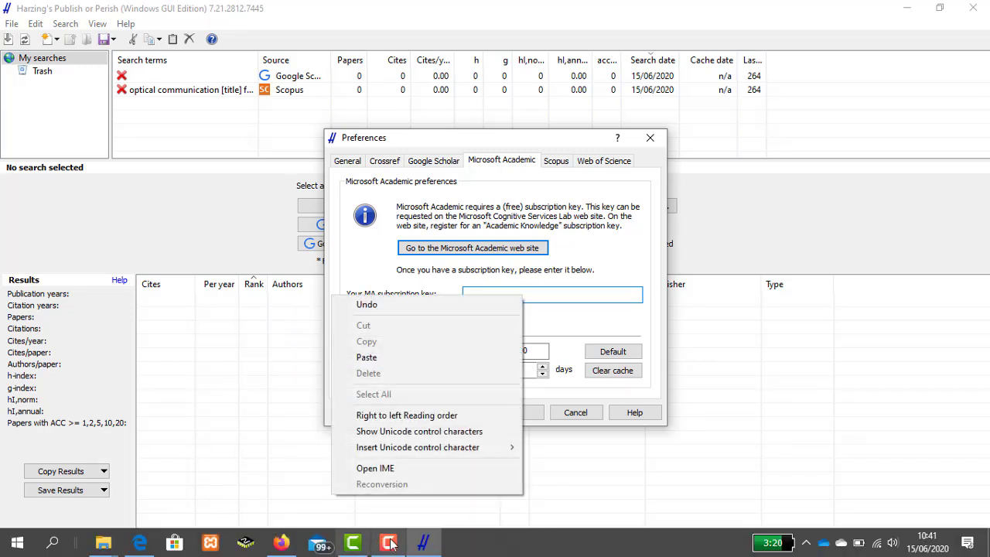
- Switch back to the browser, copy the revealed primary key of Project Academic Knowledge, and hide the key again
left_click(140, 543)
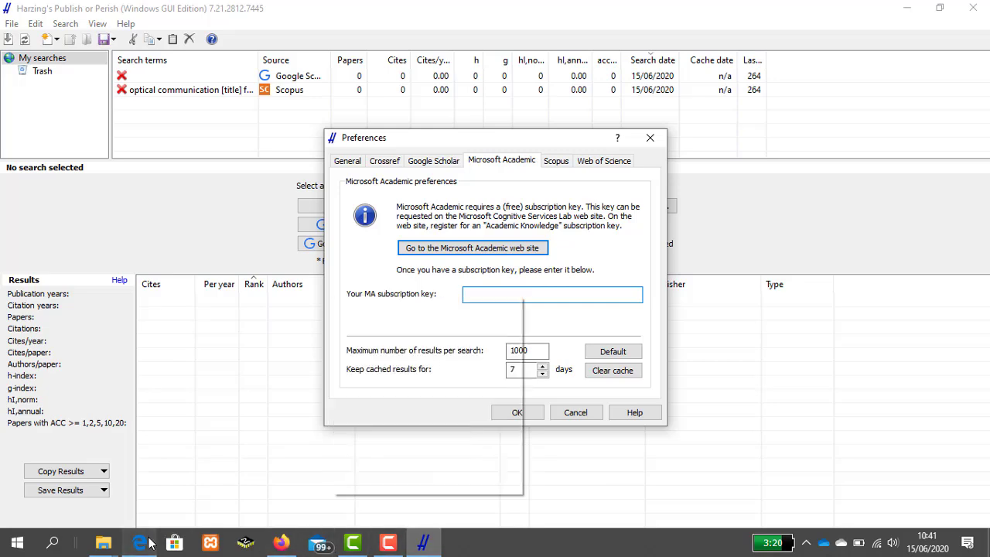
left_click(470, 421)
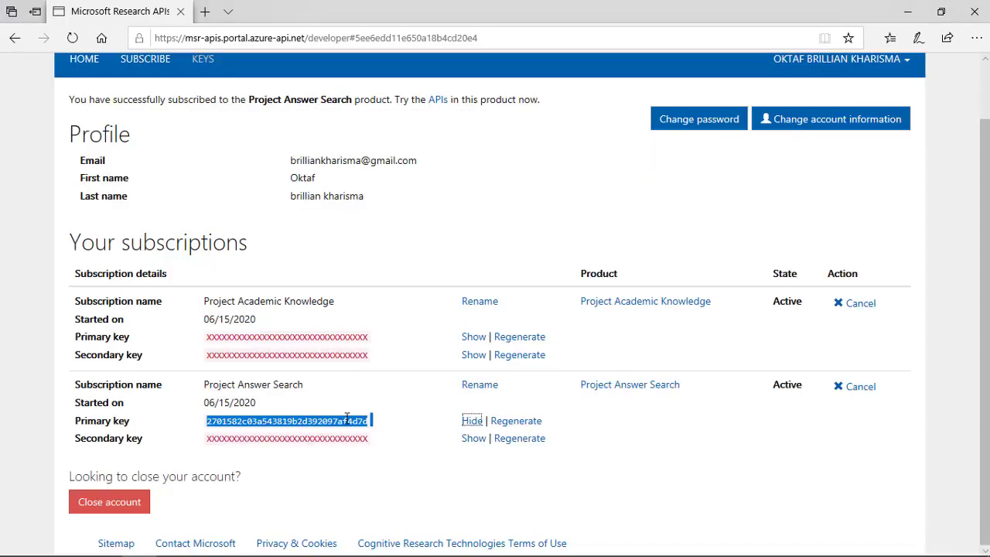
left_click(425, 353)
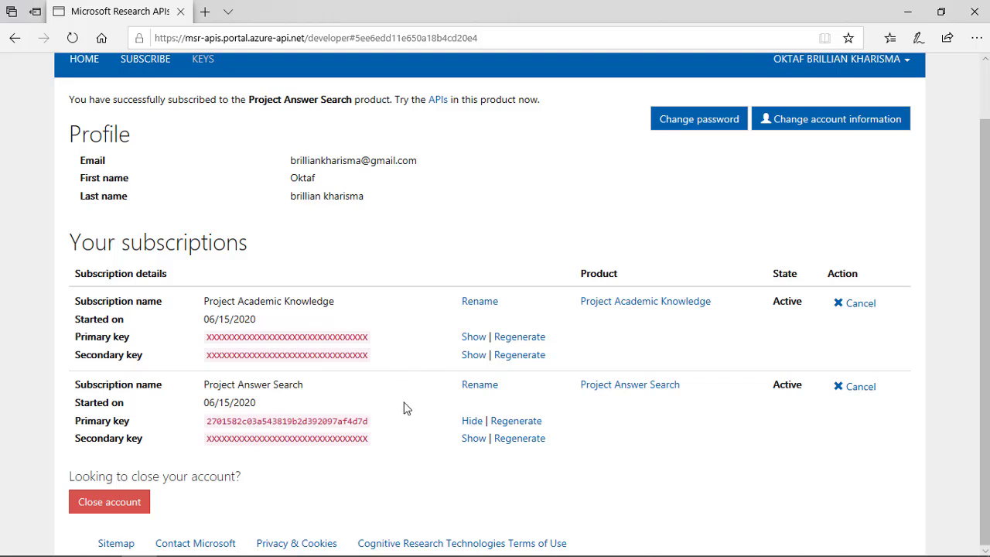
left_click(471, 422)
left_click(472, 337)
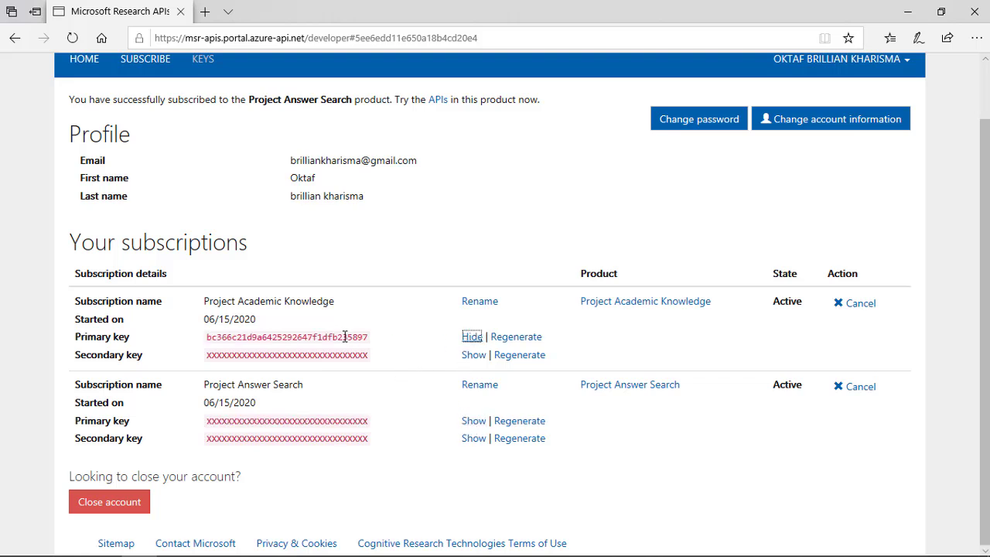
left_click_drag(207, 343, 365, 345)
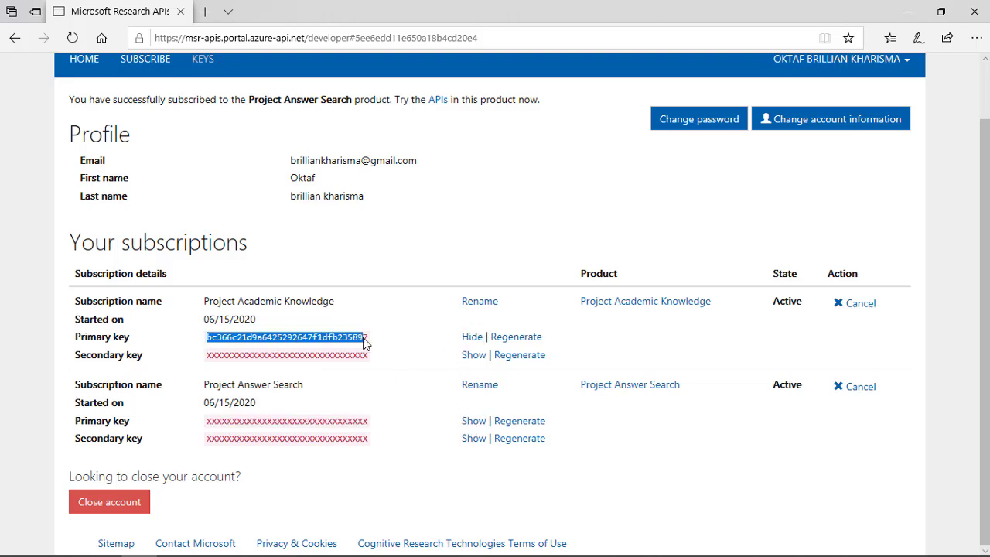
right_click(357, 341)
left_click(379, 350)
left_click(471, 337)
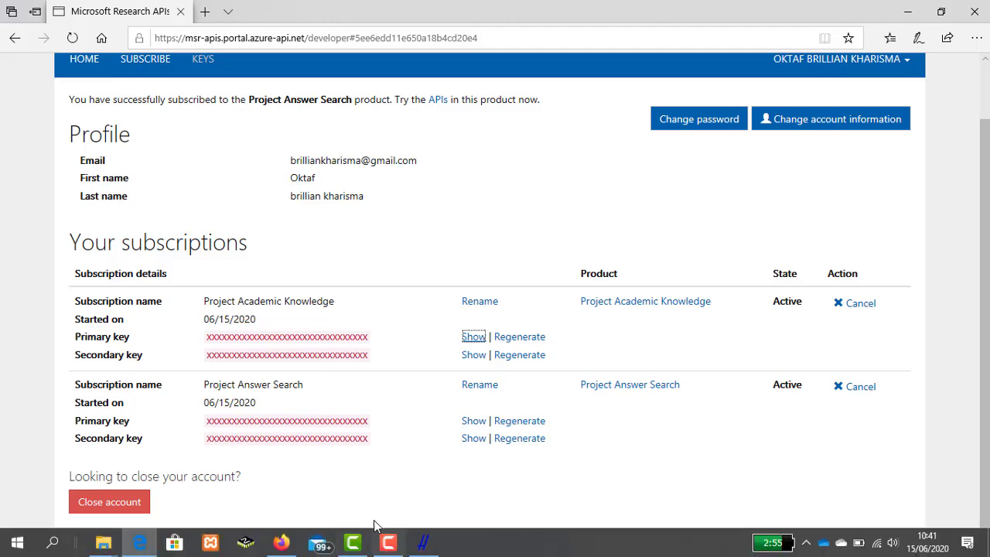
- Return to Publish or Perish and paste the copied key as the Microsoft Academic subscription key
left_click(416, 544)
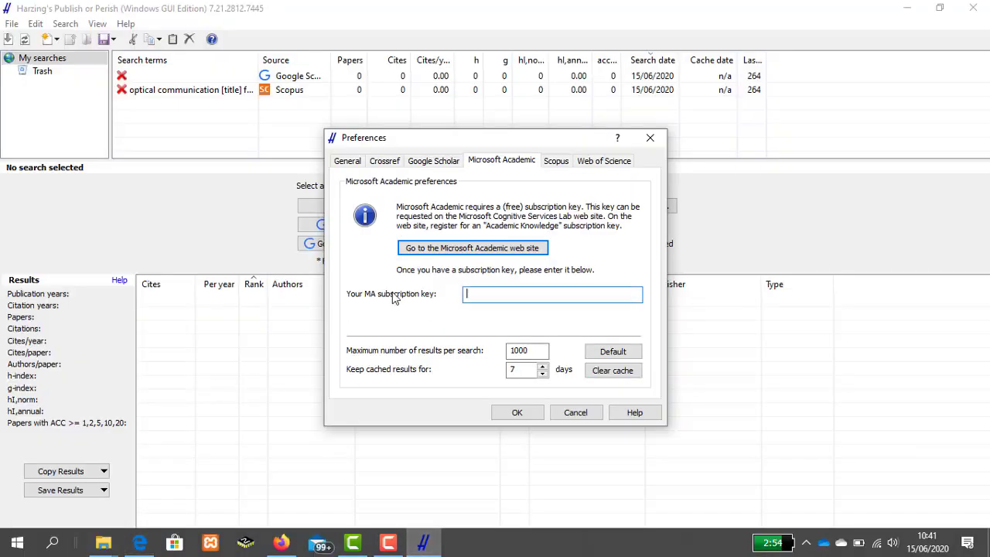
right_click(482, 297)
left_click(372, 353)
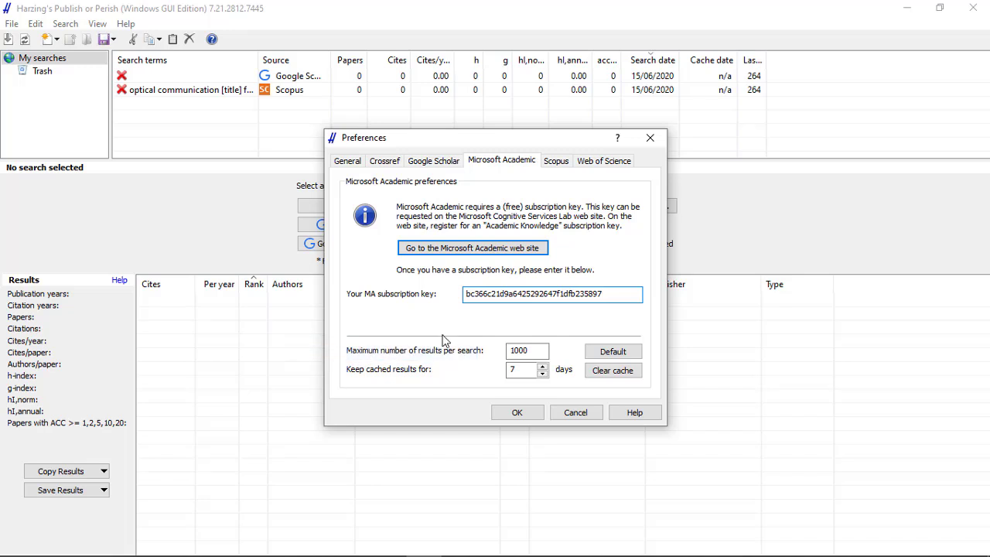
- Open the Scopus preferences, go to the Elsevier Developers web site, and open the registered API keys page
left_click(556, 161)
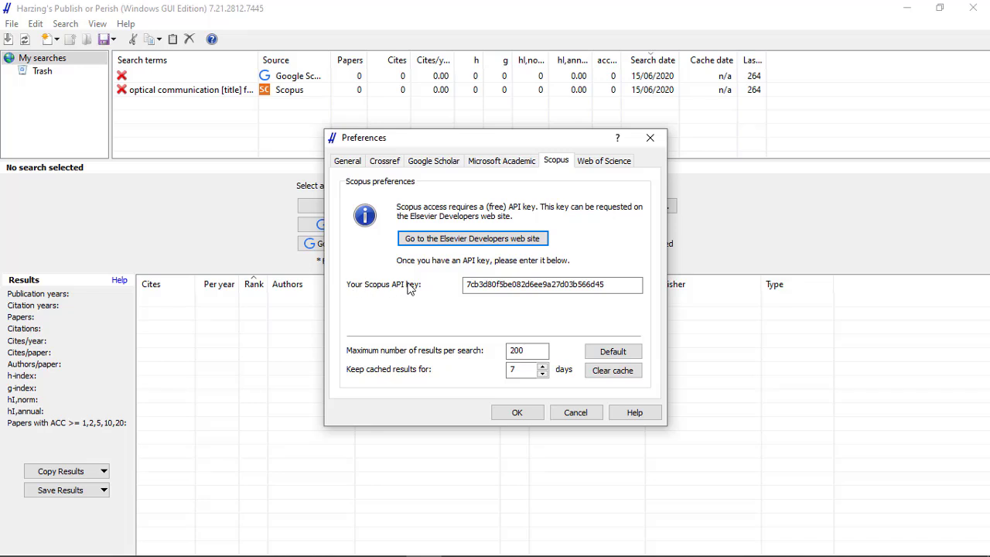
left_click_drag(468, 285, 624, 284)
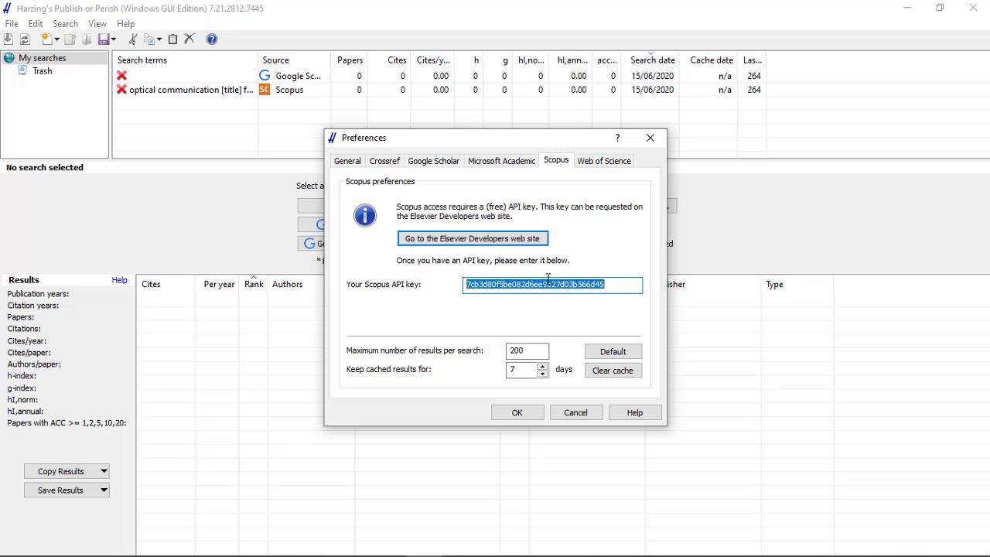
left_click(482, 241)
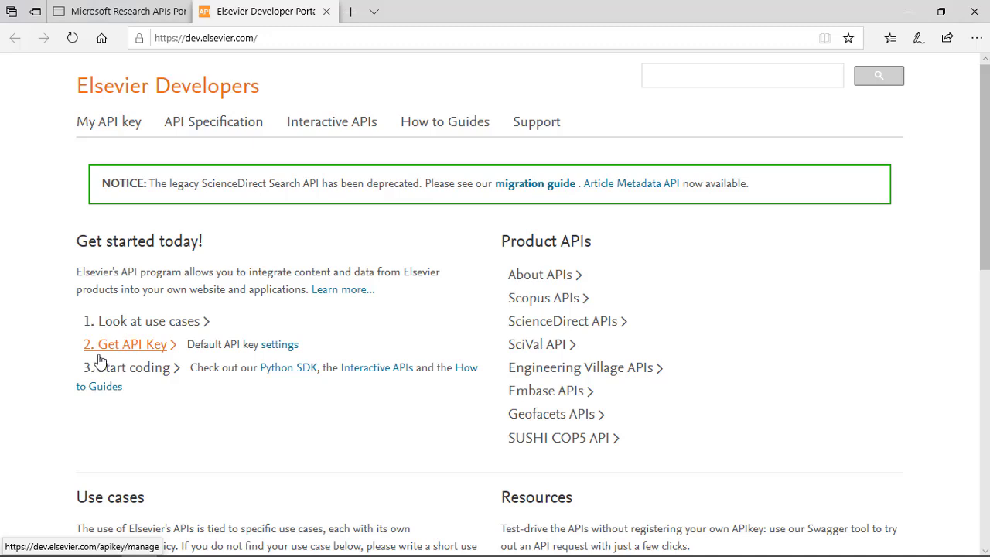
left_click(137, 351)
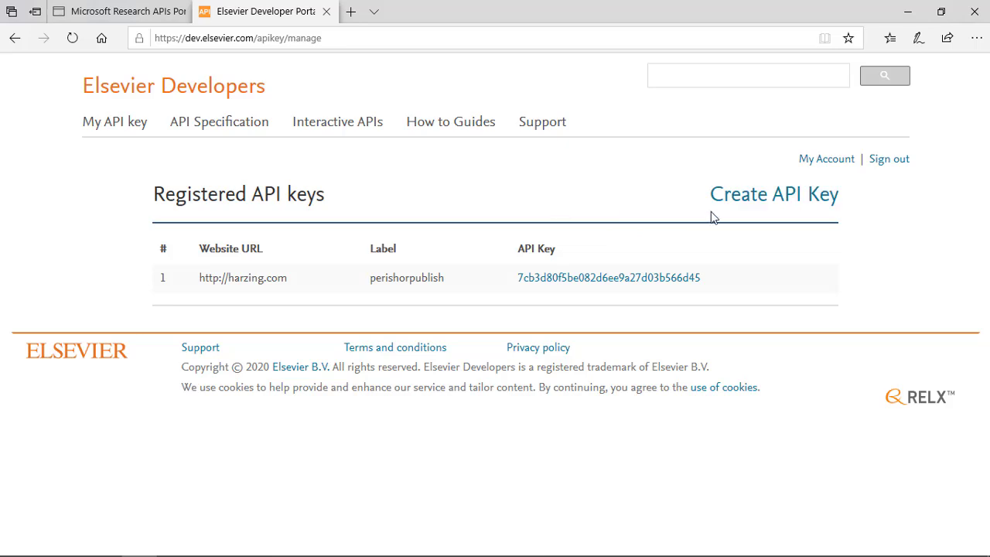
left_click(740, 203)
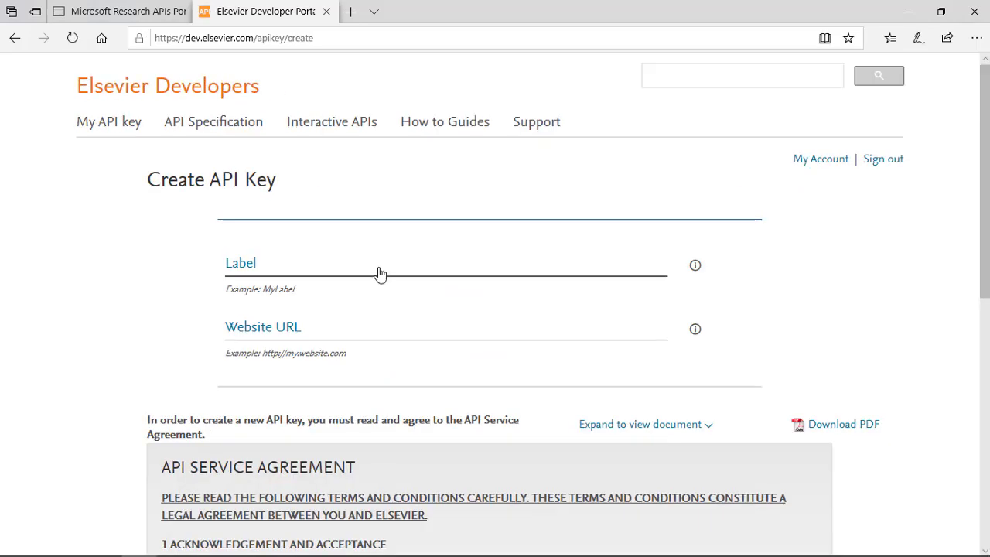
left_click(477, 260)
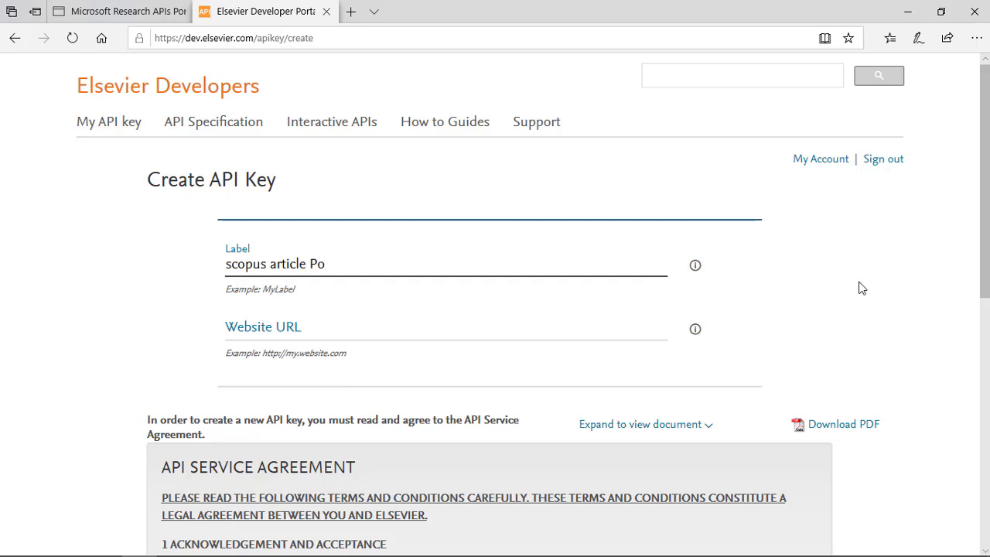
left_click(580, 333)
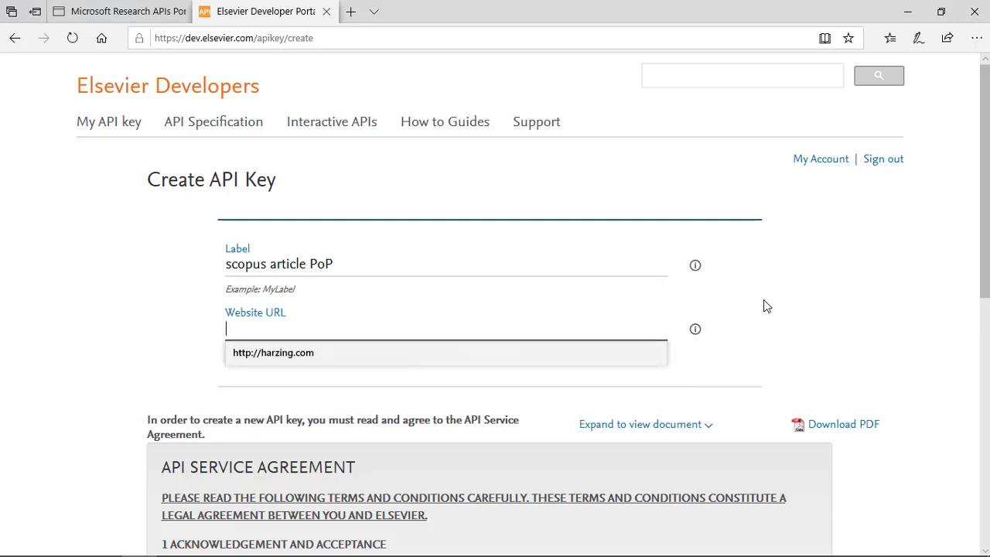
scroll(877, 307, "down", 1)
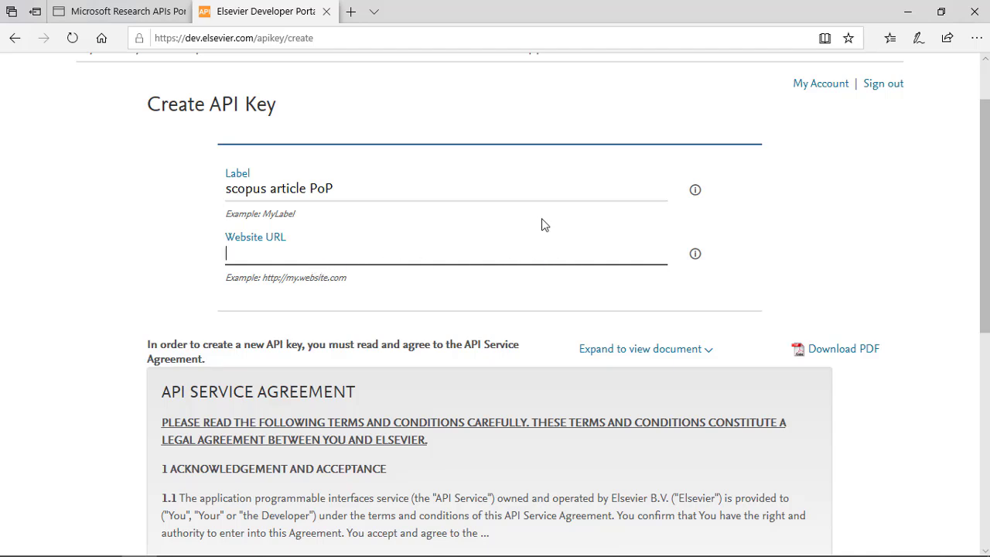
left_click(531, 259)
left_click(370, 280)
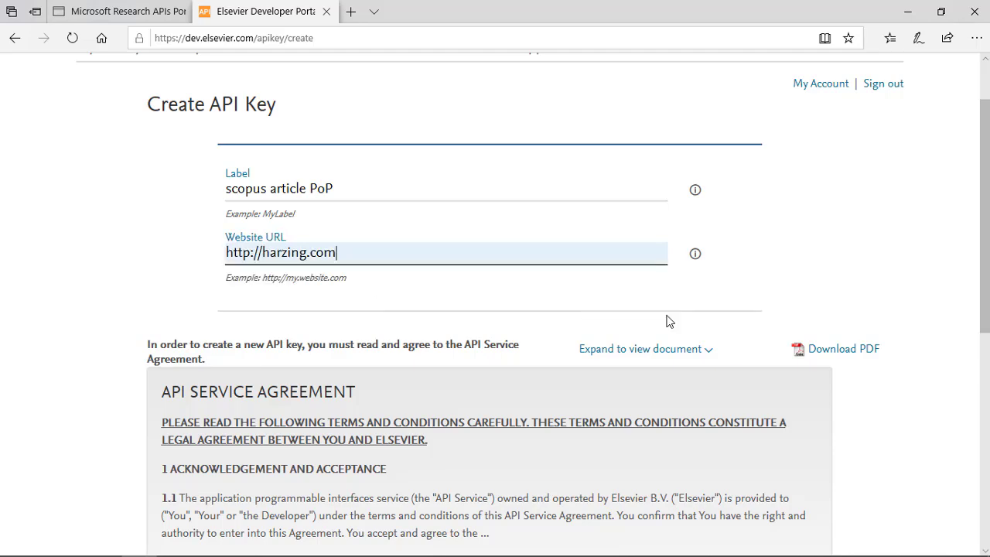
- Agree with the API Service Agreement and the TDM Provisions, and submit the API key request
scroll(789, 283, "down", 5)
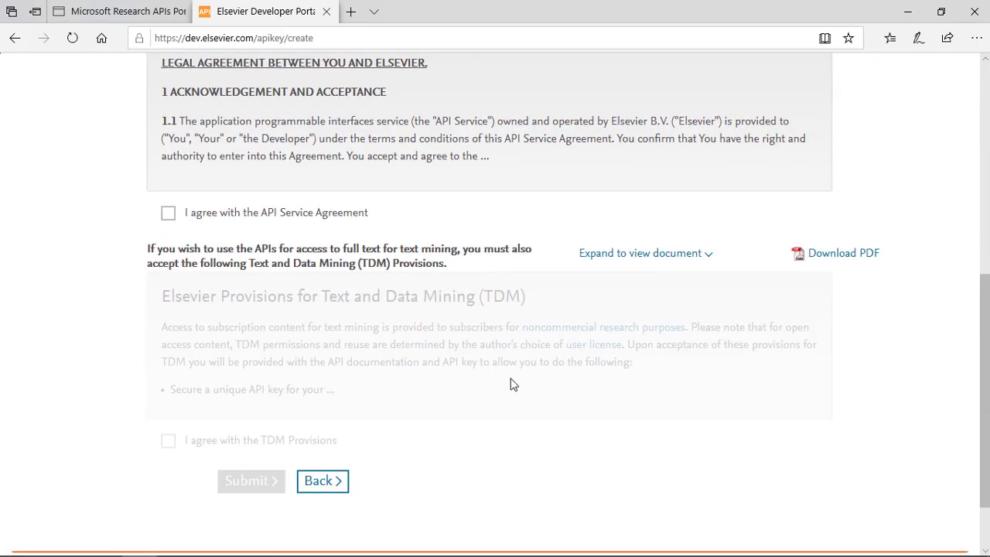
left_click(168, 214)
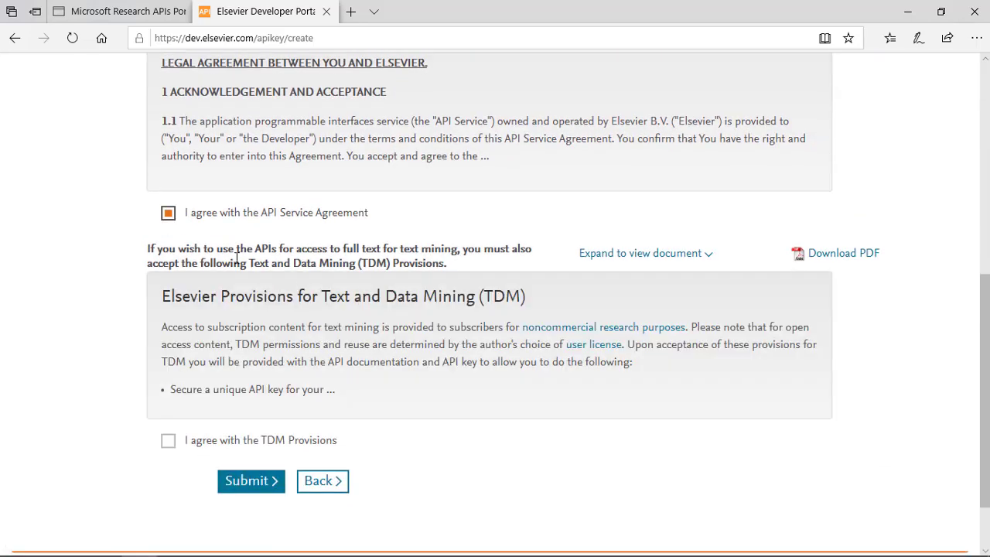
left_click(168, 442)
left_click(251, 487)
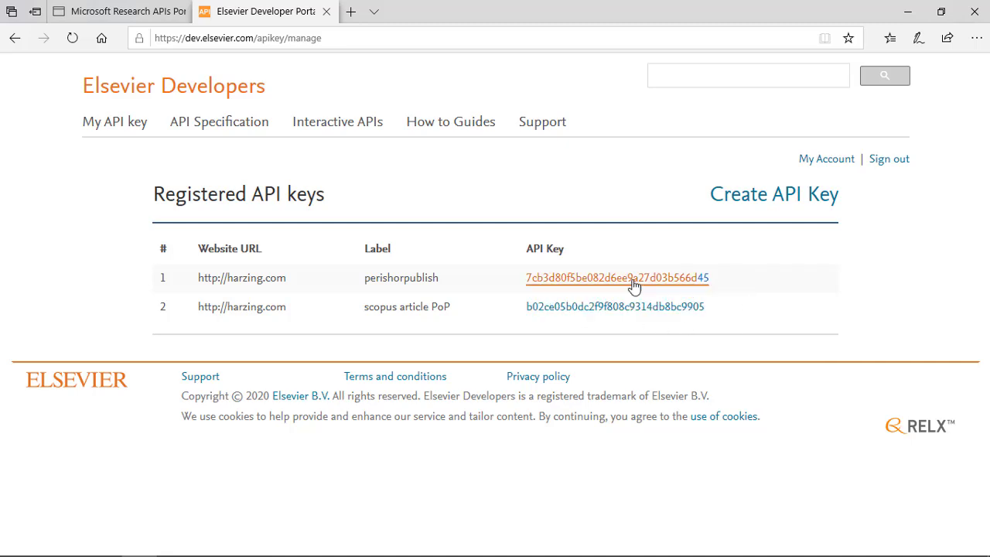
- Copy the API key labelled perishorpublish, return to Publish or Perish, and paste it over the existing Scopus API key
right_click(549, 278)
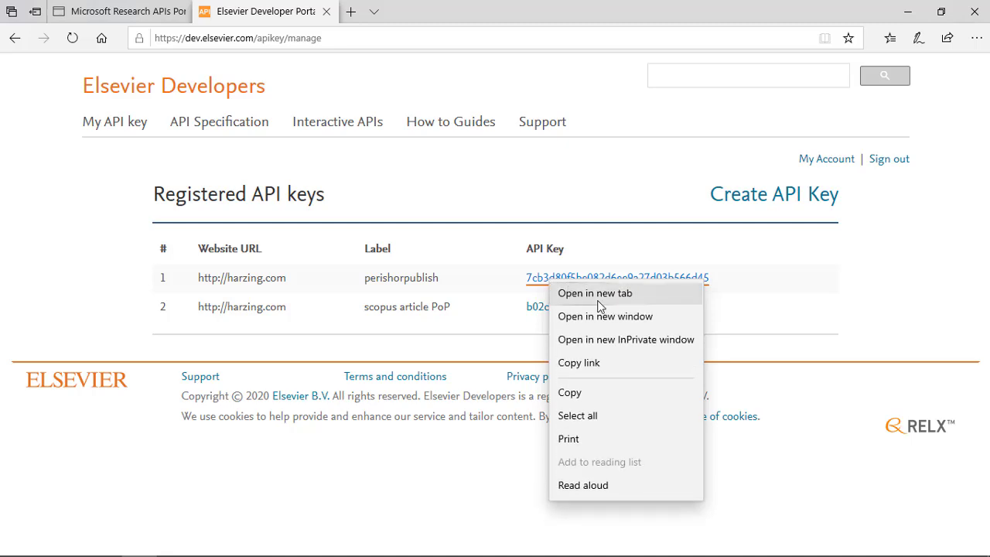
left_click(582, 382)
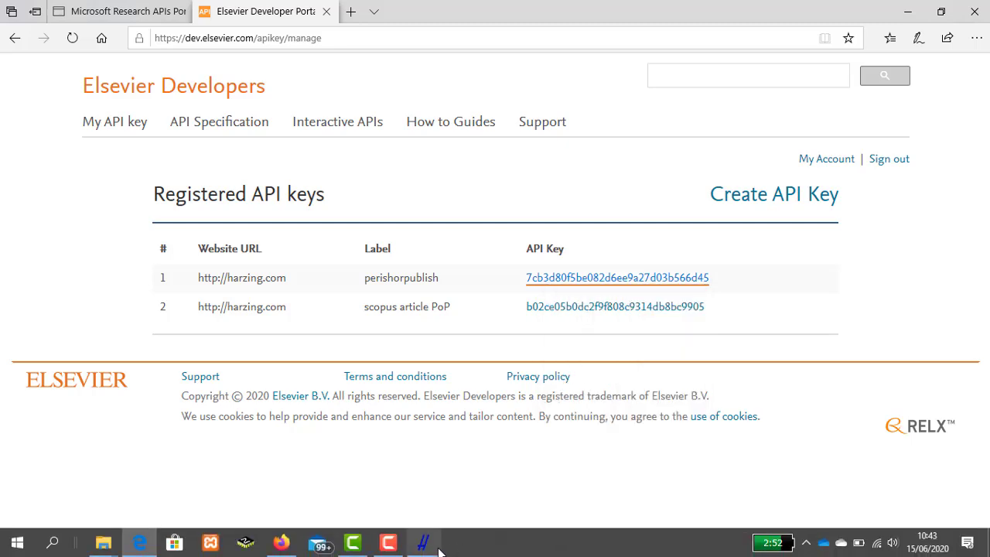
left_click(425, 551)
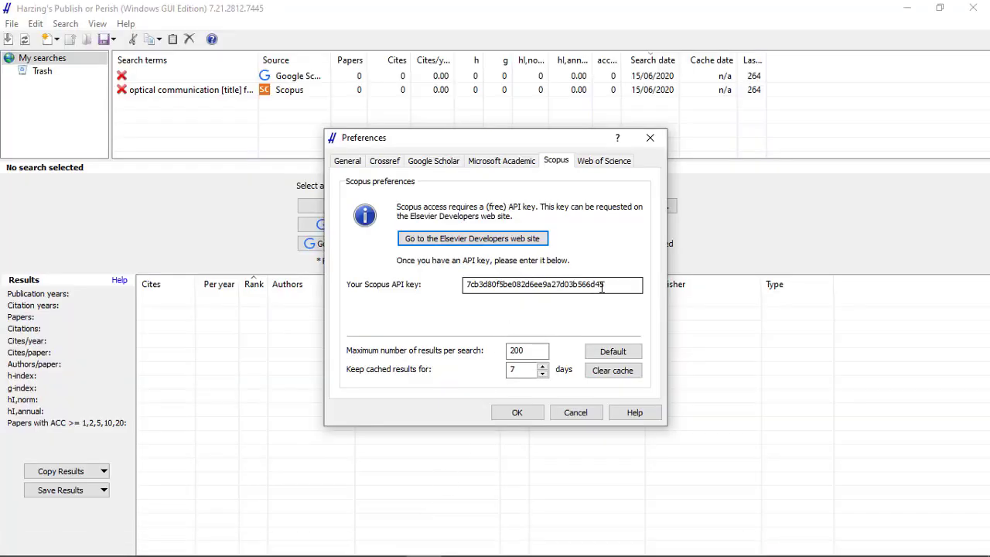
left_click_drag(614, 284, 457, 289)
right_click(480, 286)
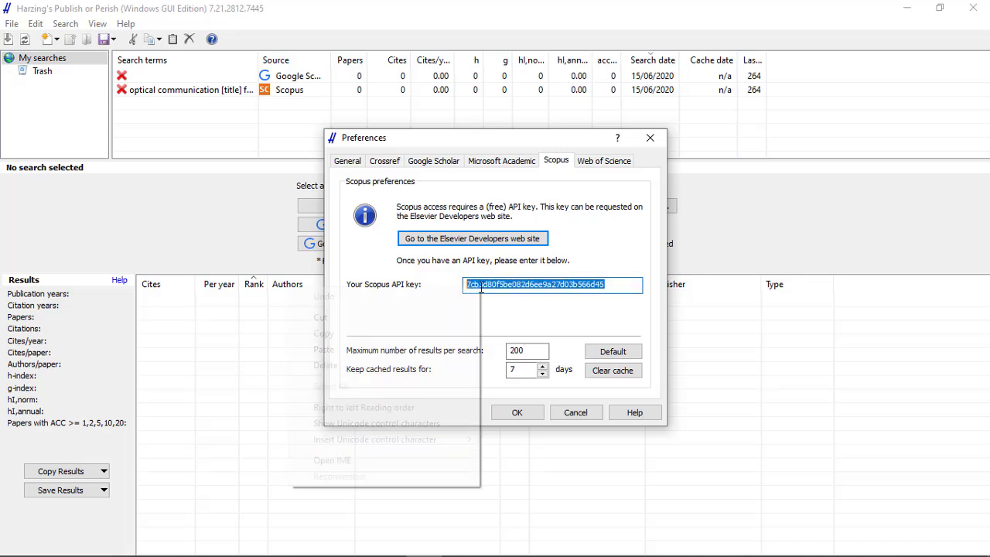
left_click(399, 349)
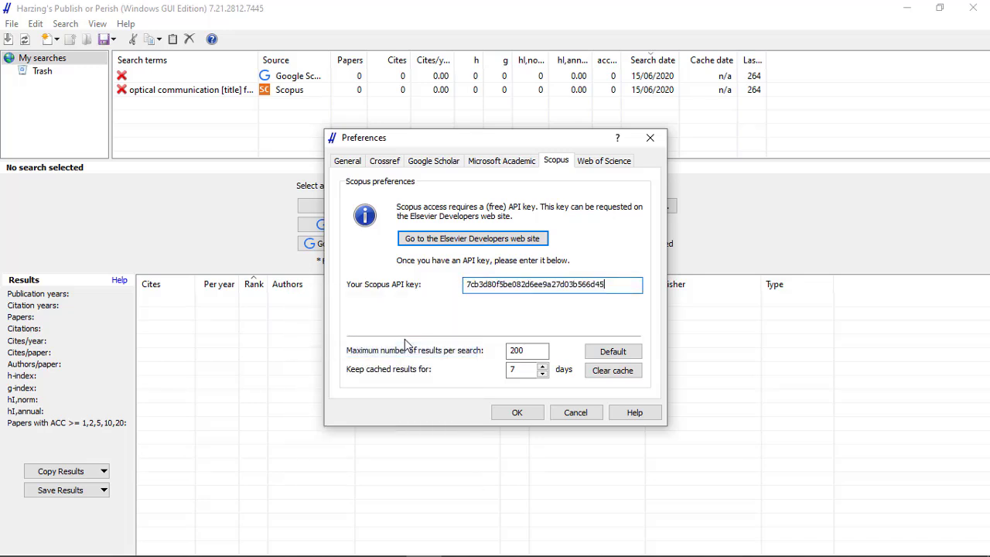
- Check the Web of Science preferences, leave the user name empty, and save the preferences
left_click(589, 162)
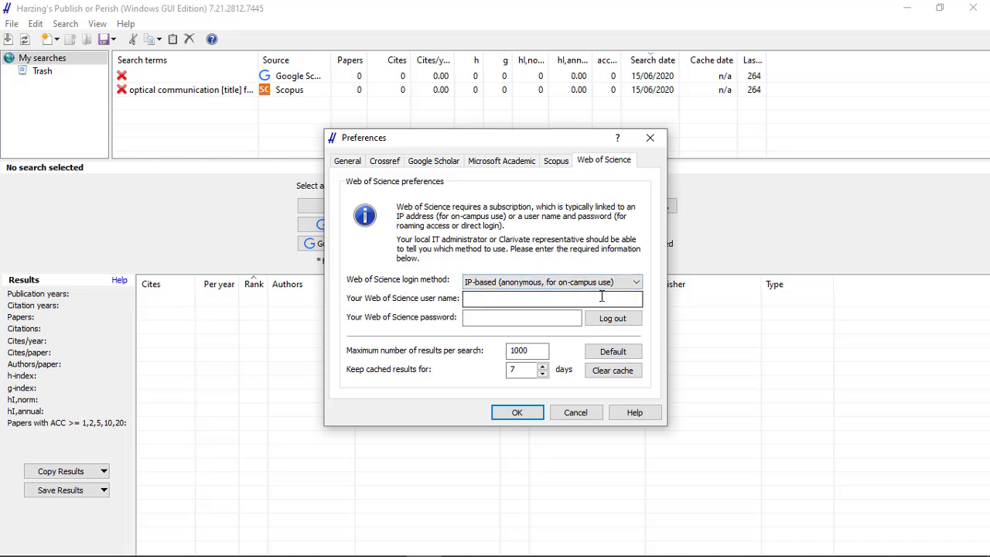
left_click(470, 301)
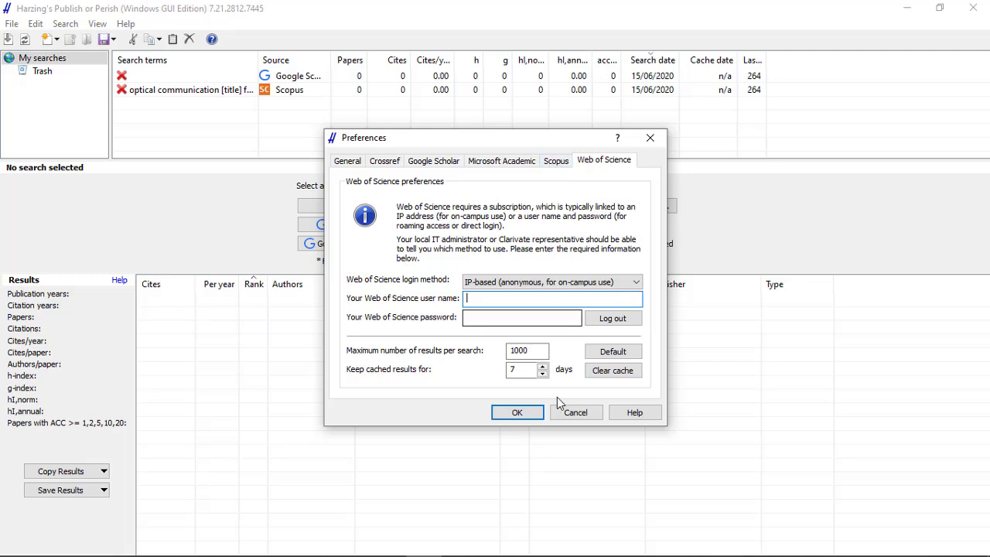
left_click(518, 413)
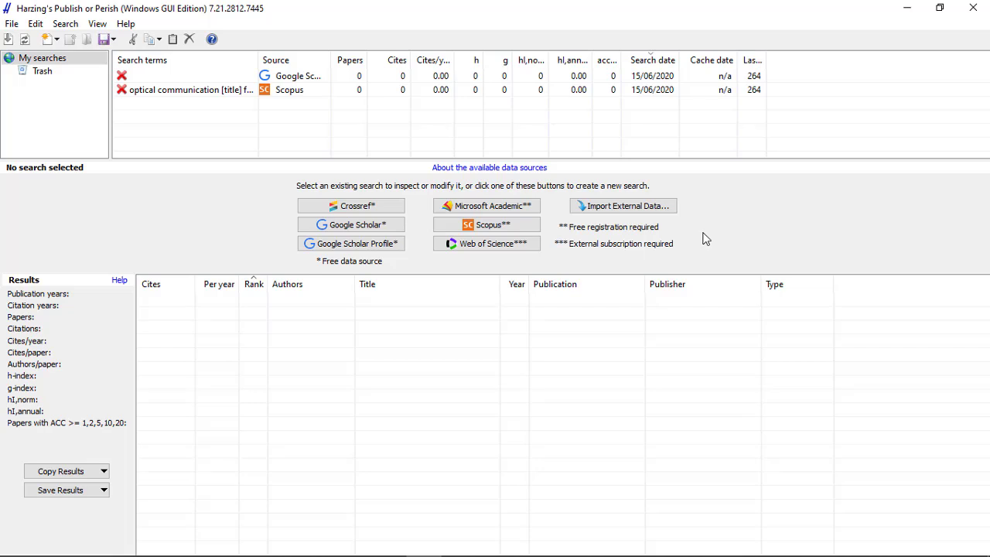
- Create a new Scopus search and enter "computer vision" as the title words
left_click(496, 226)
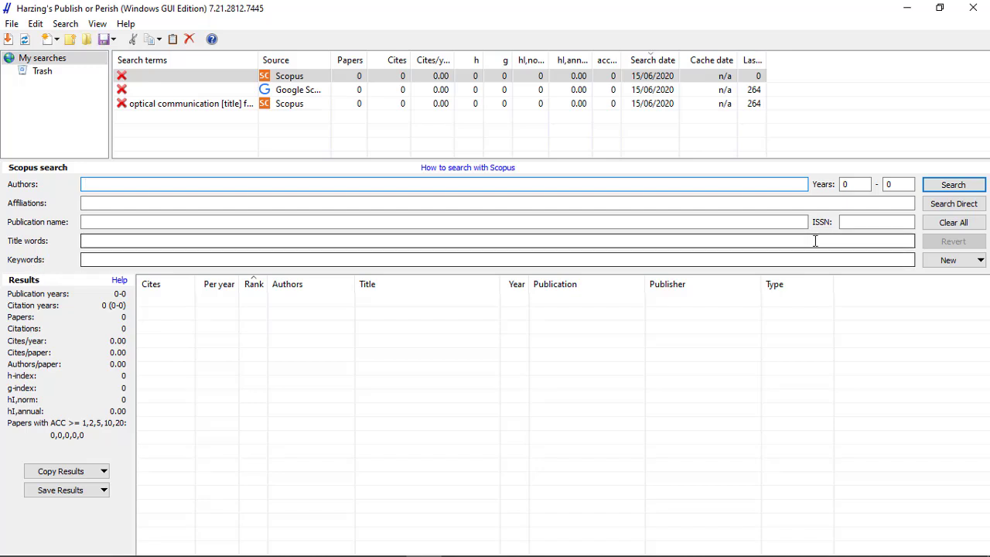
left_click(848, 184)
left_click(854, 223)
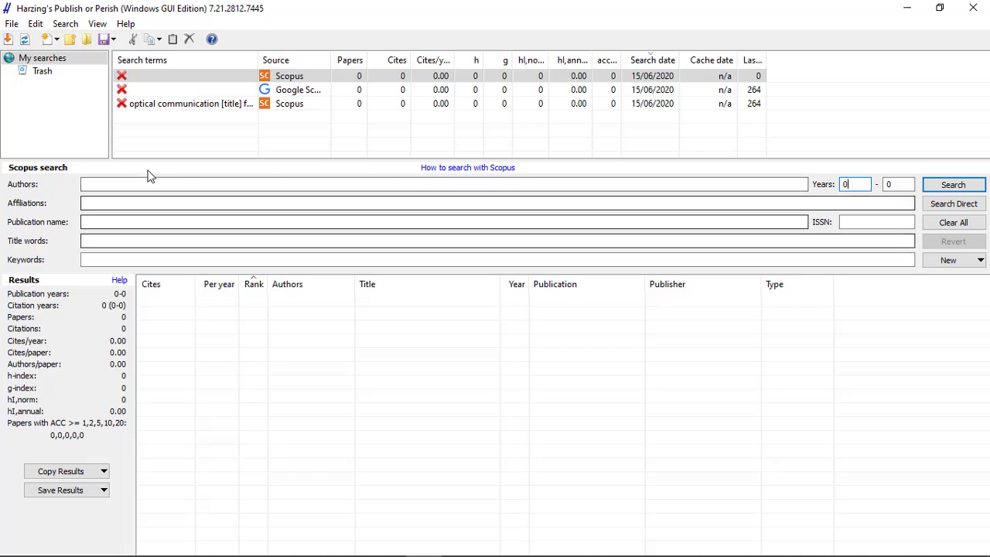
left_click(128, 242)
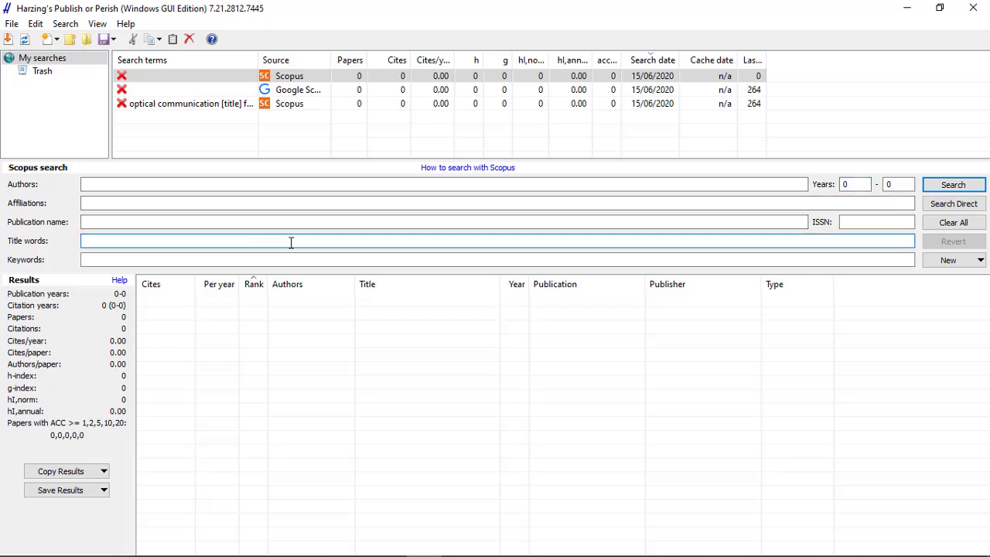
type("computer vision")
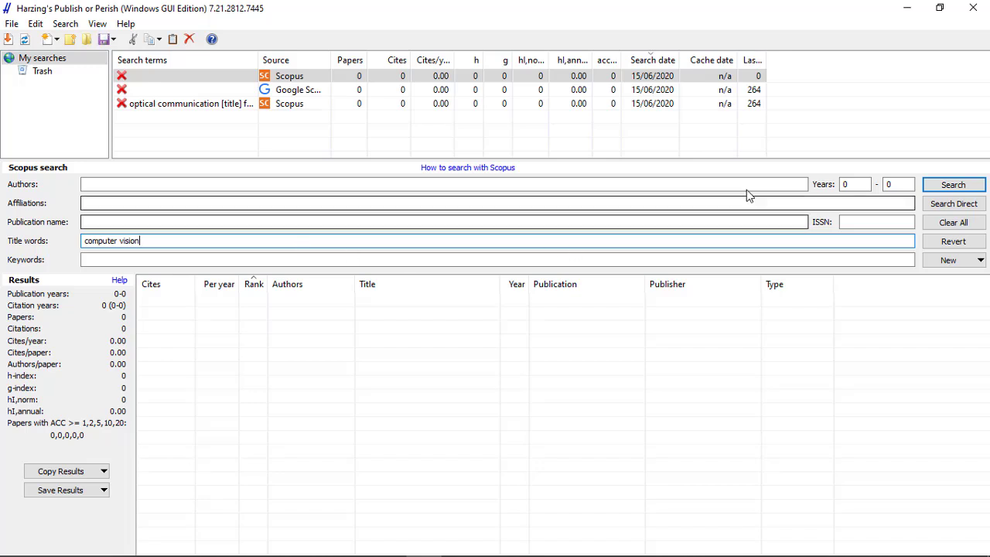
- Limit the Scopus search to the years 2015 to 2020 and run it
left_click(855, 184)
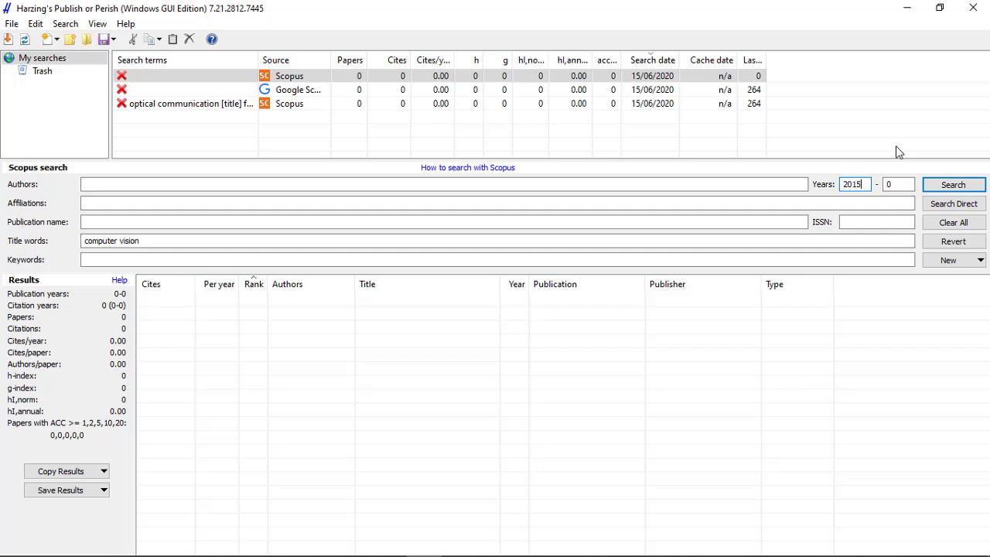
left_click(897, 186)
left_click(951, 185)
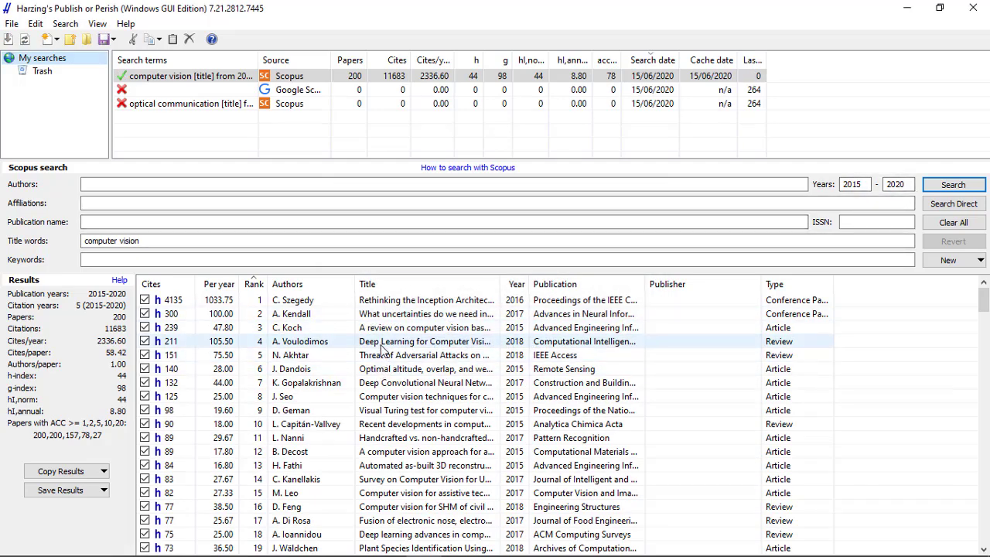
- Open the Scopus web record of the top-ranked paper, "Rethinking the Inception Architecture for Computer Vision", and switch to the browser showing it
scroll(402, 364, "down", 15)
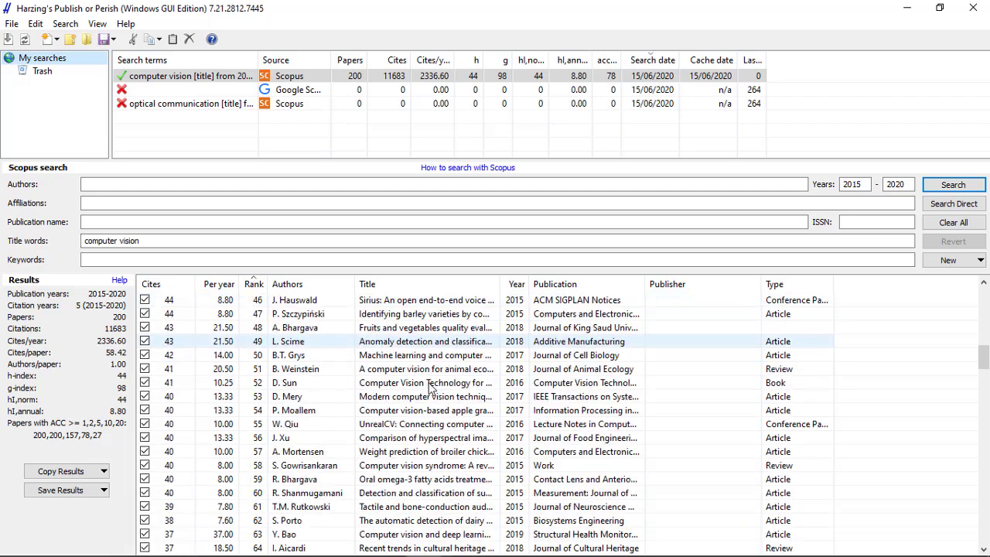
scroll(431, 387, "up", 15)
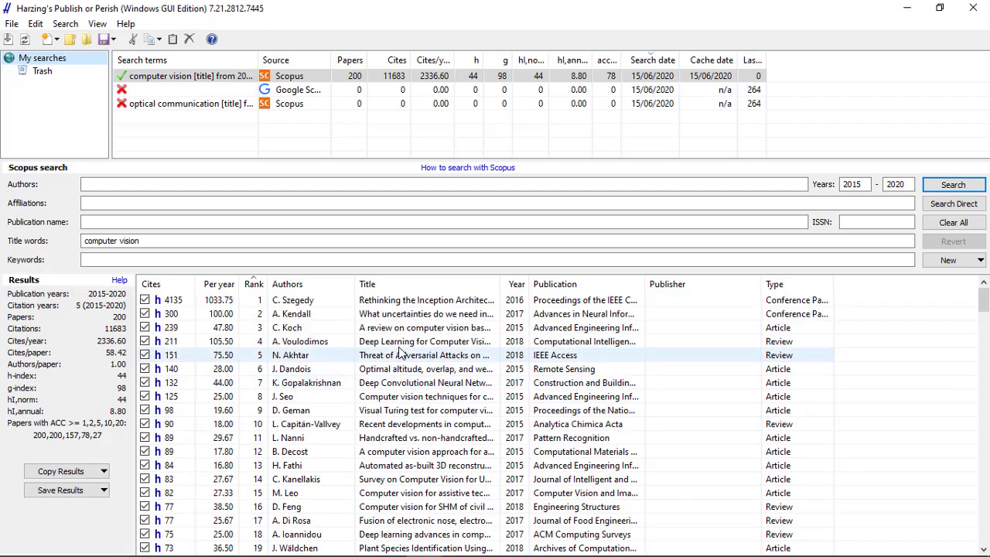
left_click(401, 305)
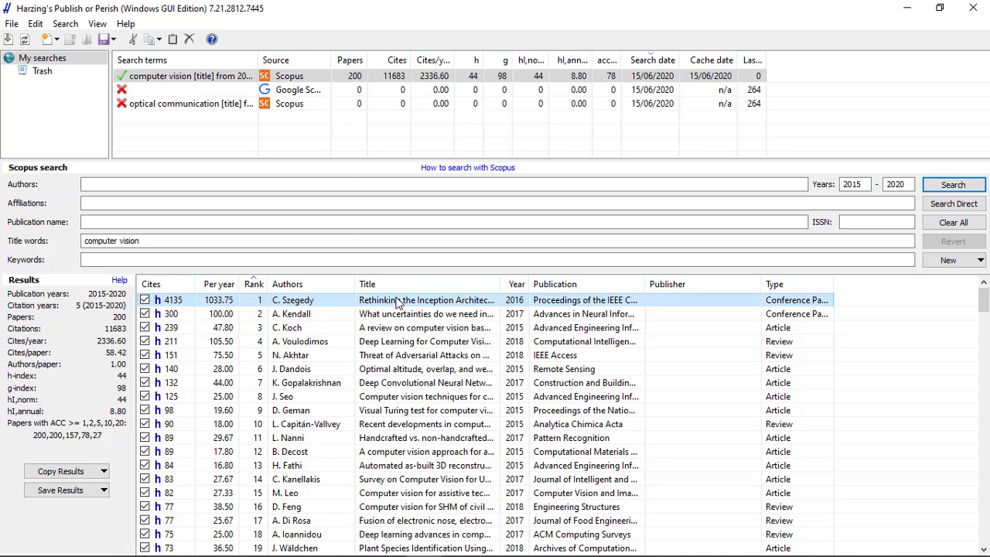
double_click(396, 297)
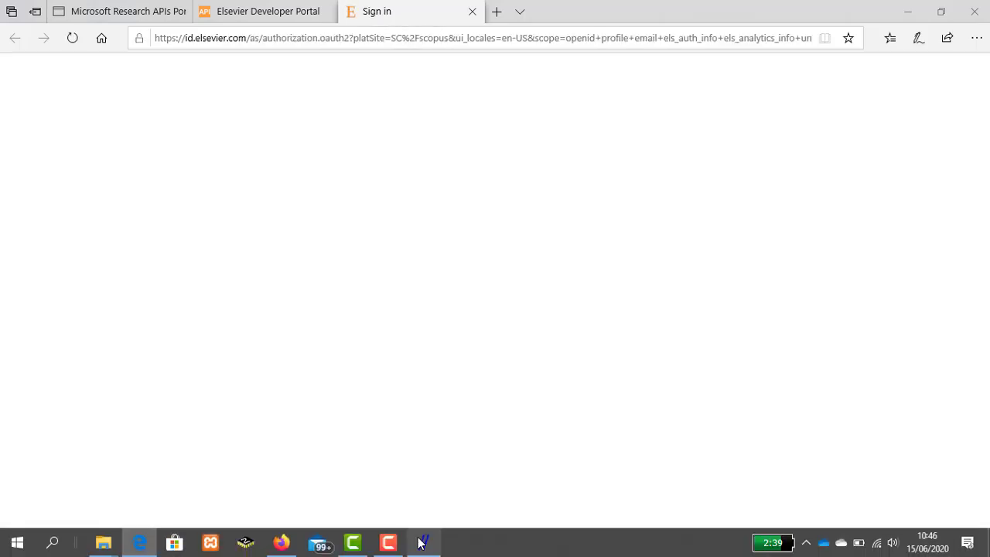
left_click(422, 549)
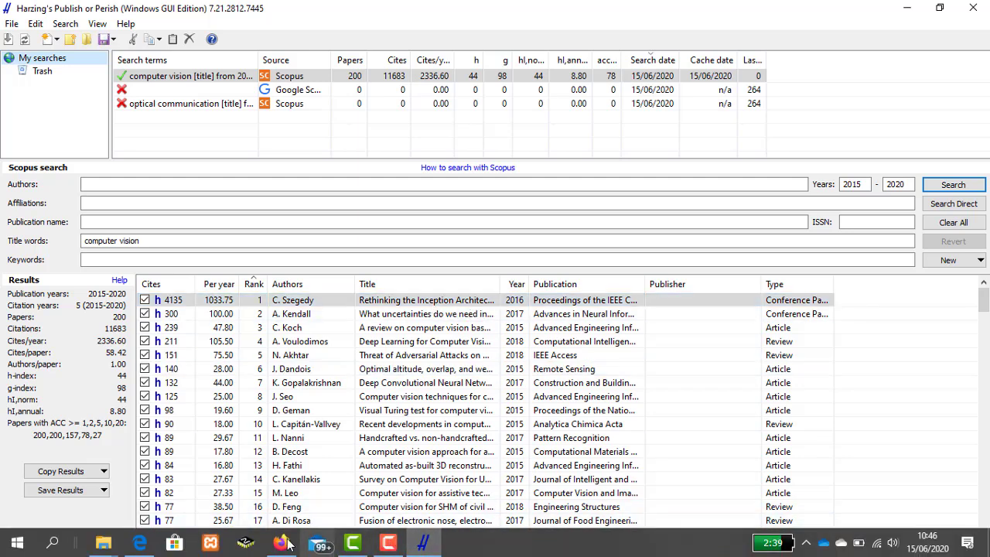
left_click(140, 545)
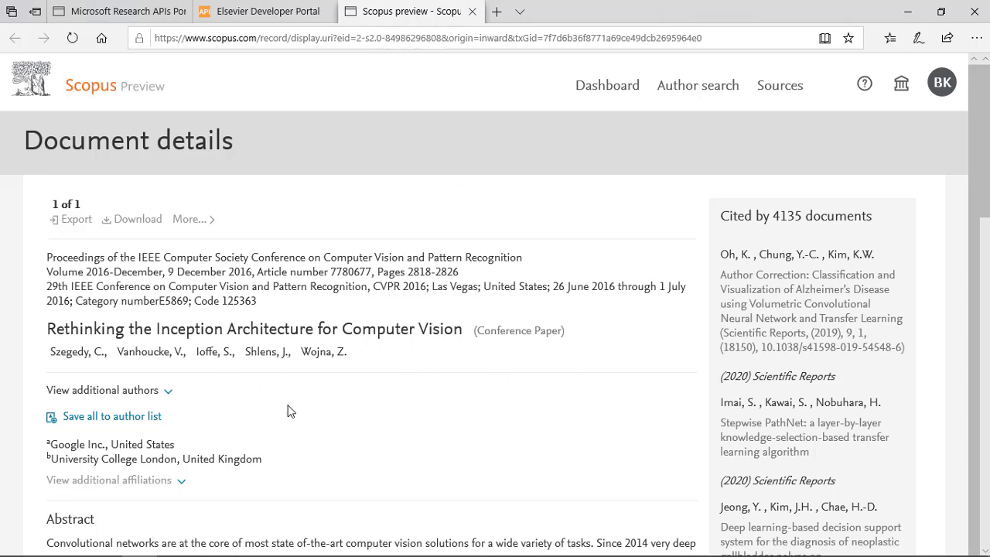
- Examine the paper's Scopus document details, including the abstract, topic prominence, indexed keywords and publication identifiers
scroll(288, 410, "down", 5)
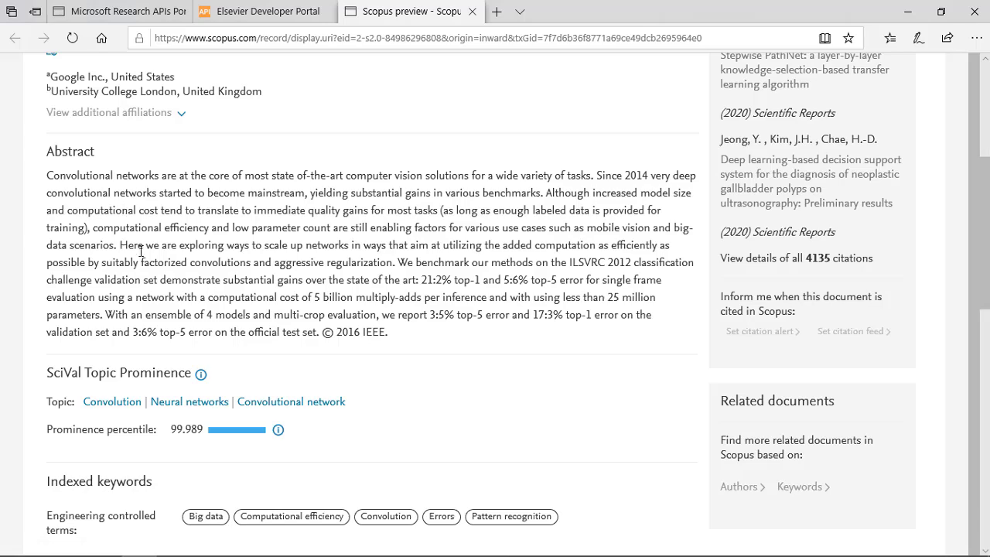
scroll(288, 410, "down", 2)
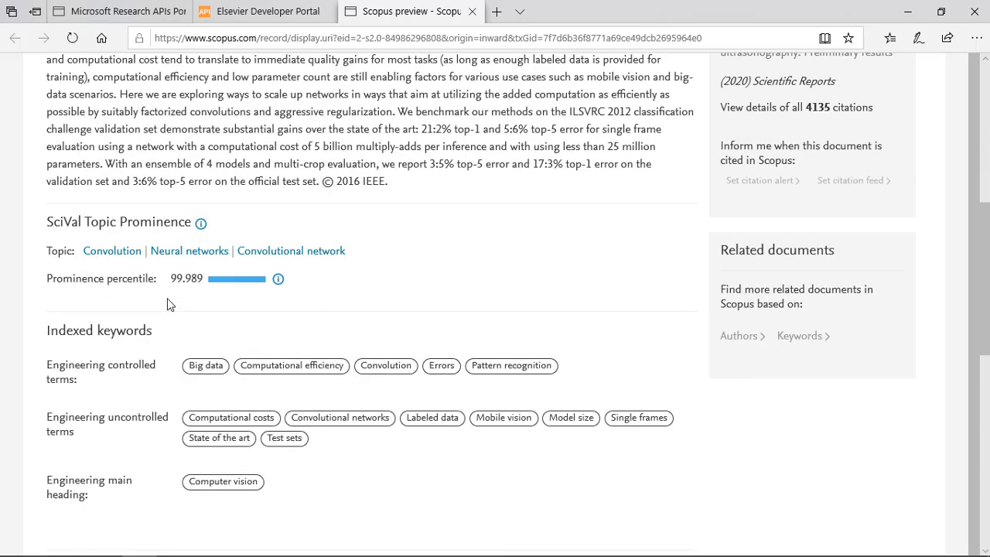
scroll(167, 304, "up", 3)
scroll(294, 307, "up", 4)
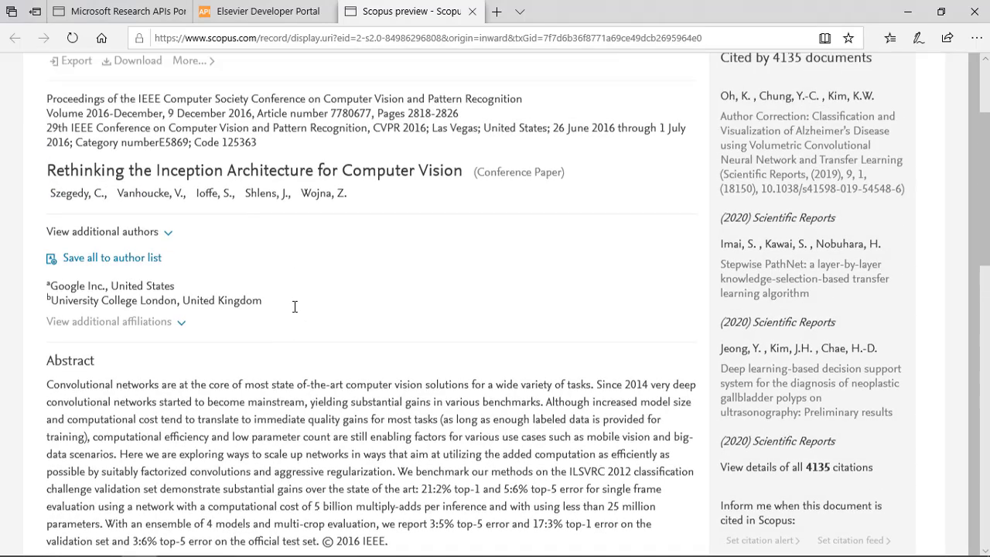
scroll(294, 307, "down", 7)
scroll(297, 307, "down", 5)
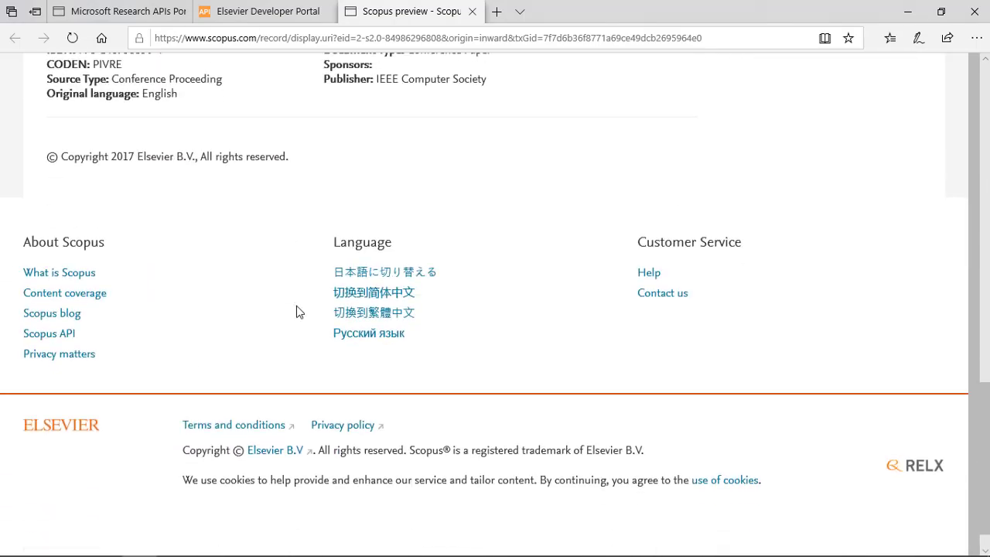
scroll(297, 304, "up", 3)
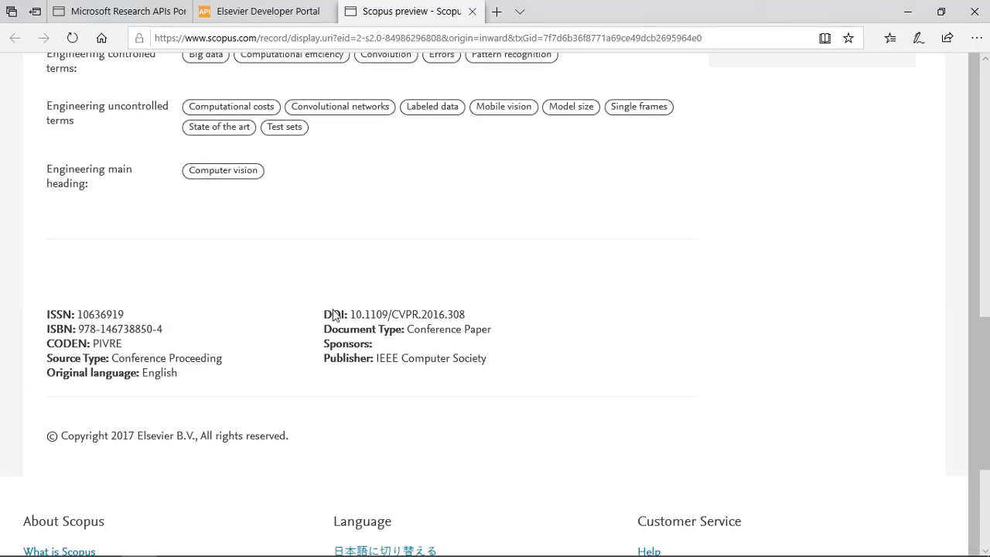
scroll(340, 298, "up", 6)
scroll(340, 293, "up", 5)
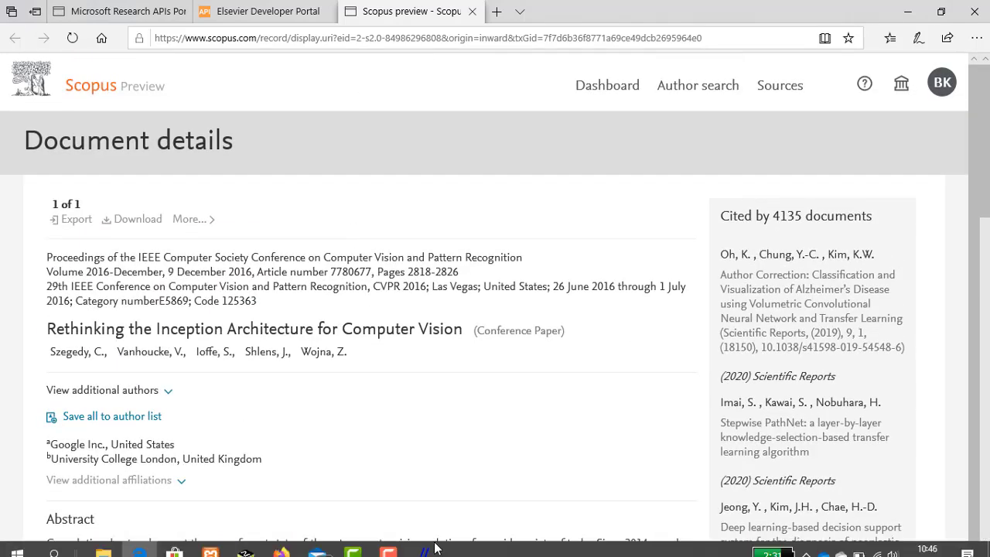
- Return to Publish or Perish, widen the Publication column of the search results, and look through the listed papers
left_click(423, 547)
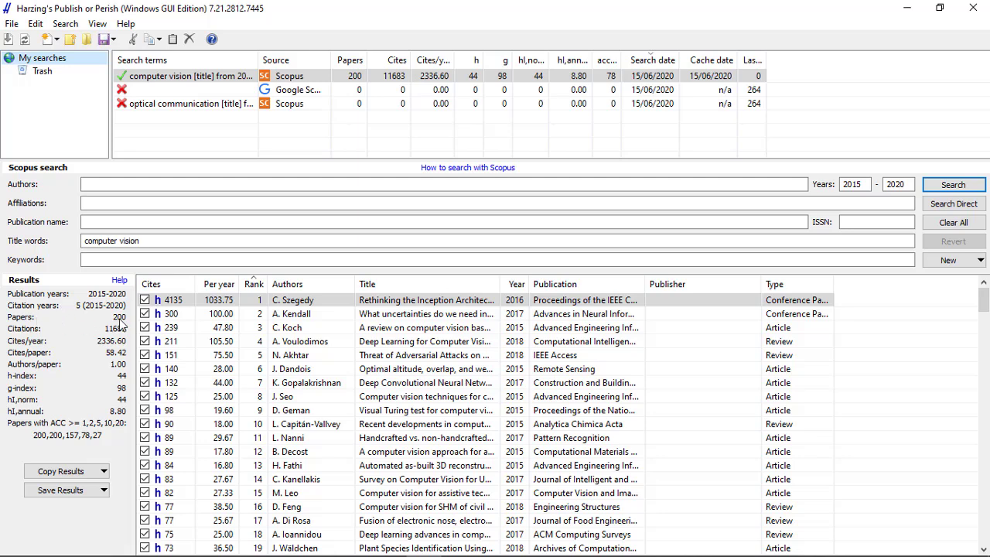
scroll(370, 364, "down", 20)
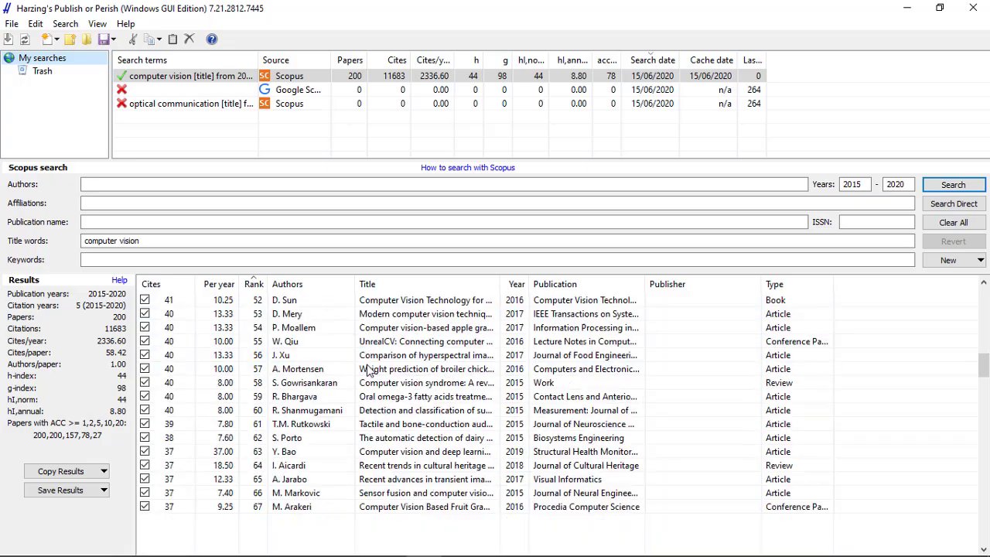
scroll(370, 364, "down", 20)
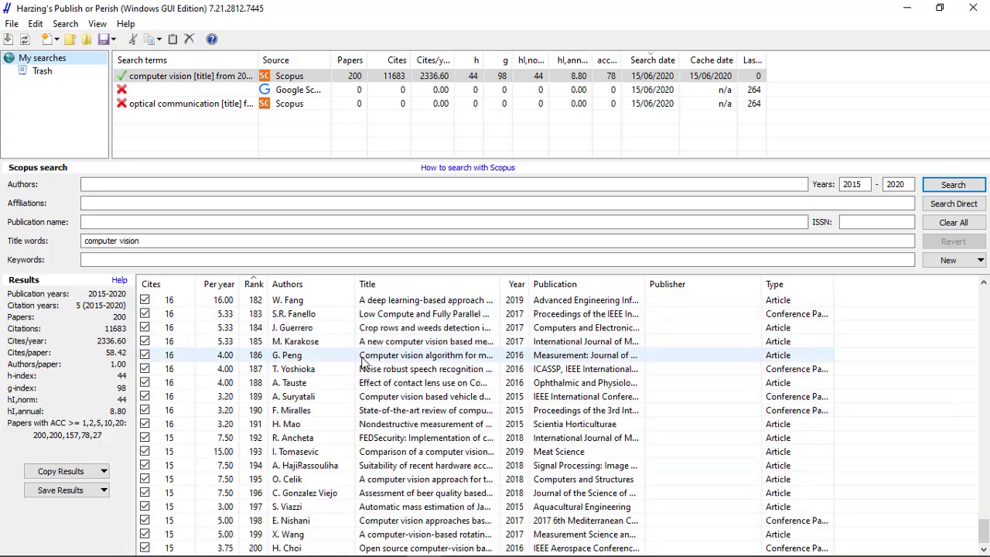
scroll(731, 398, "up", 20)
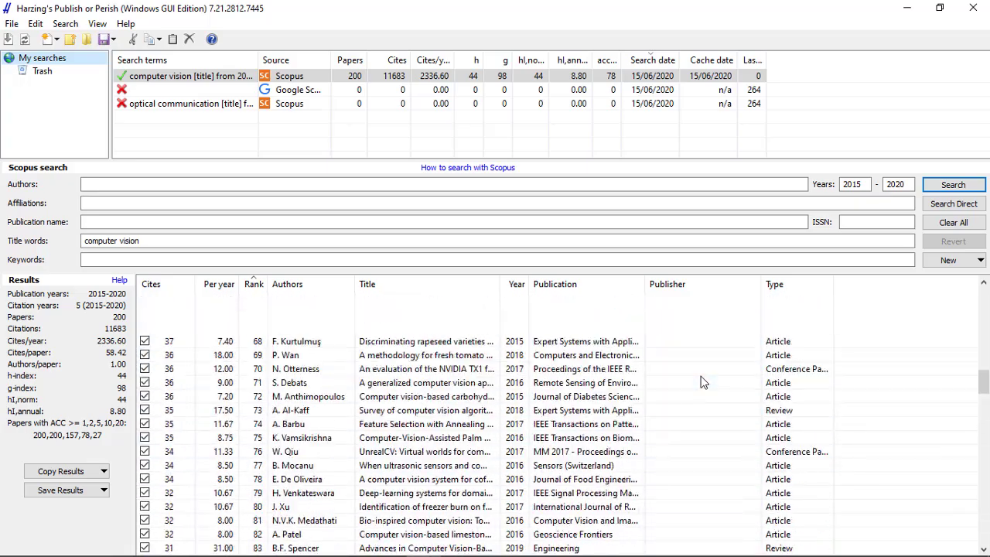
scroll(659, 322, "up", 13)
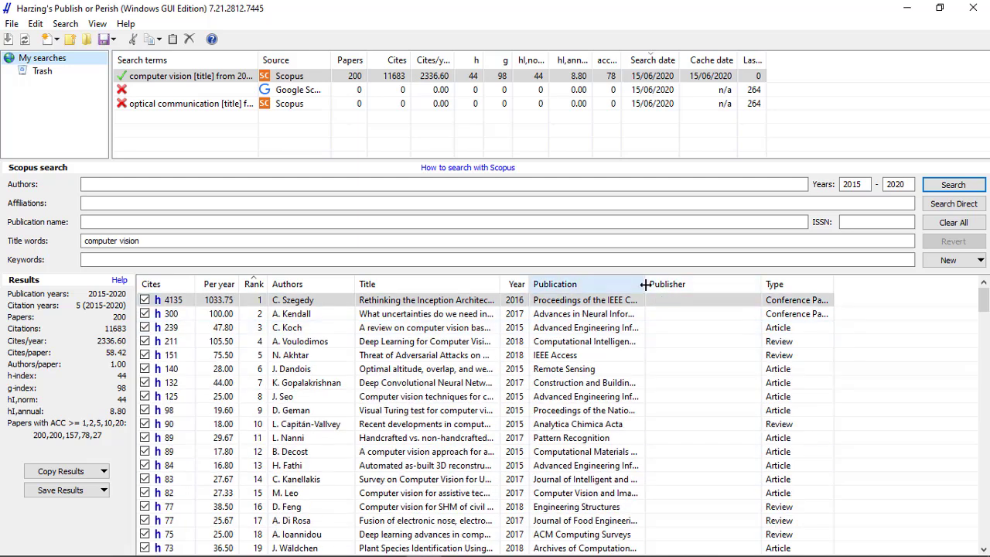
left_click_drag(645, 283, 749, 283)
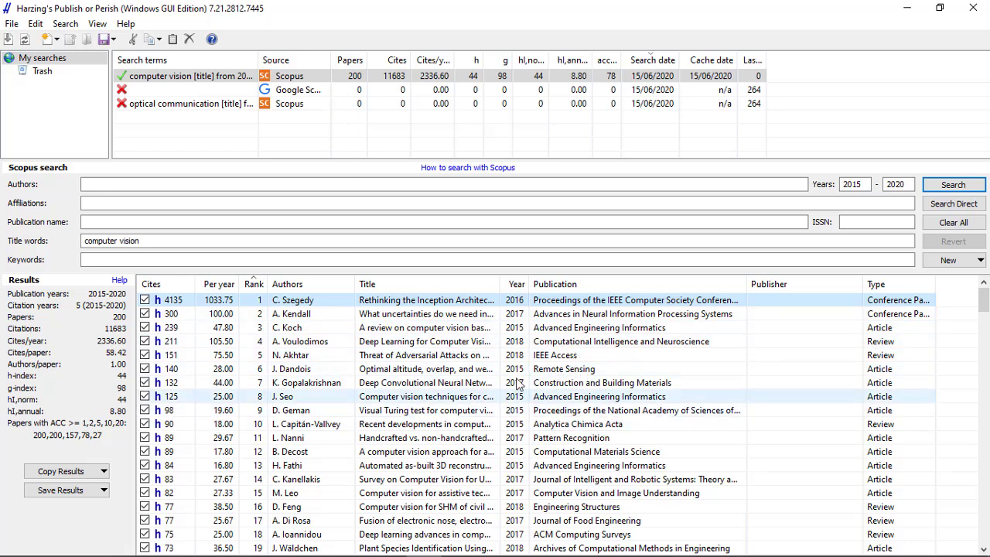
scroll(390, 358, "down", 15)
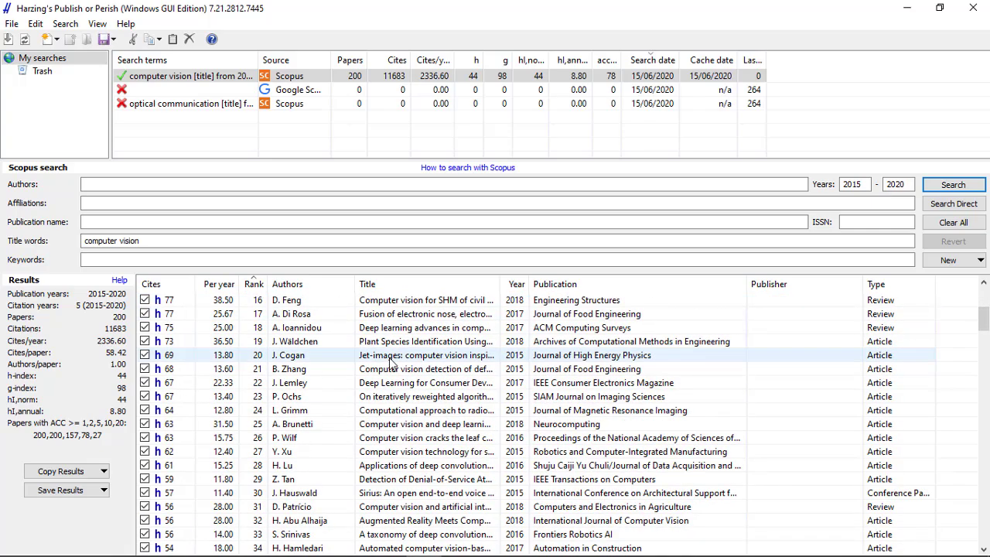
scroll(389, 364, "down", 8)
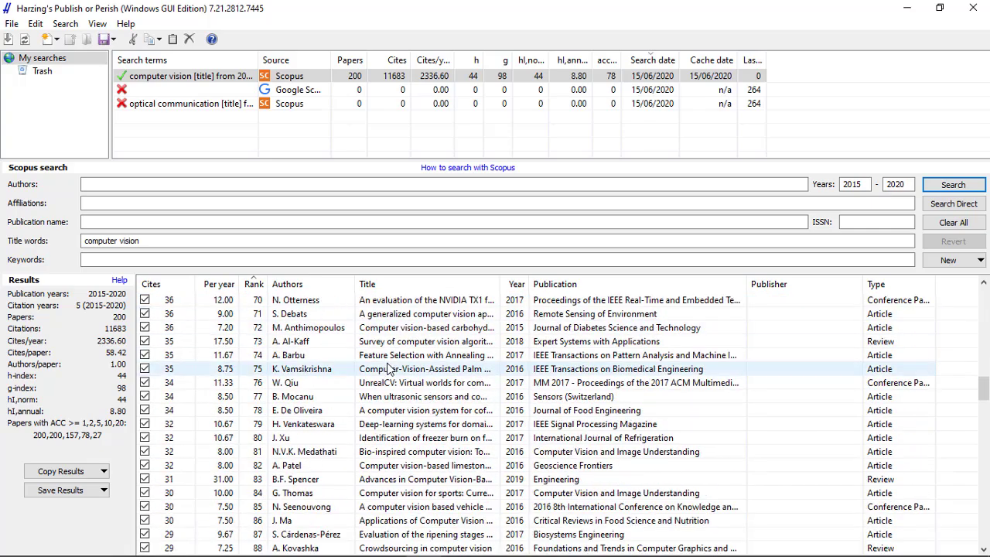
- Look through the remaining papers and start exporting the search results in RIS/RefManager format
scroll(385, 373, "down", 8)
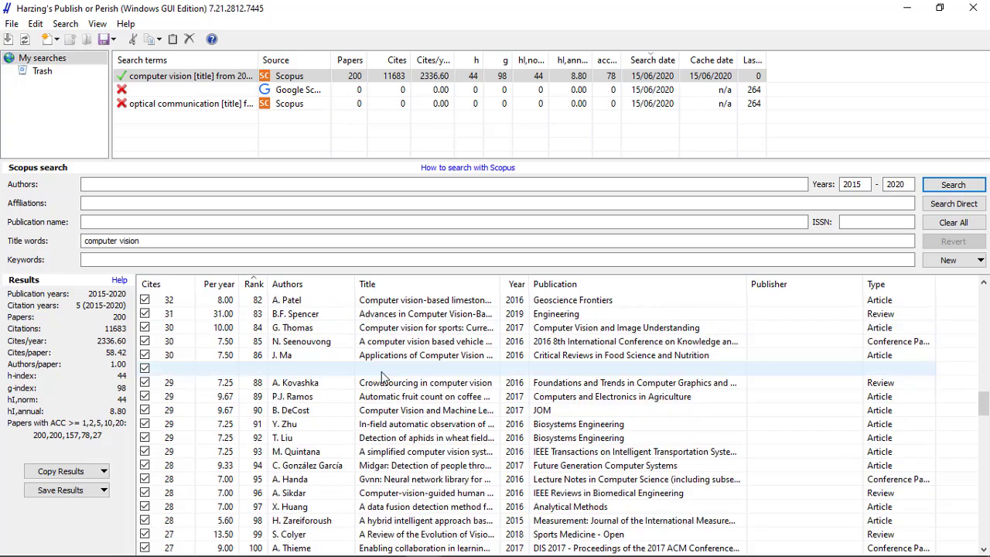
scroll(378, 375, "down", 6)
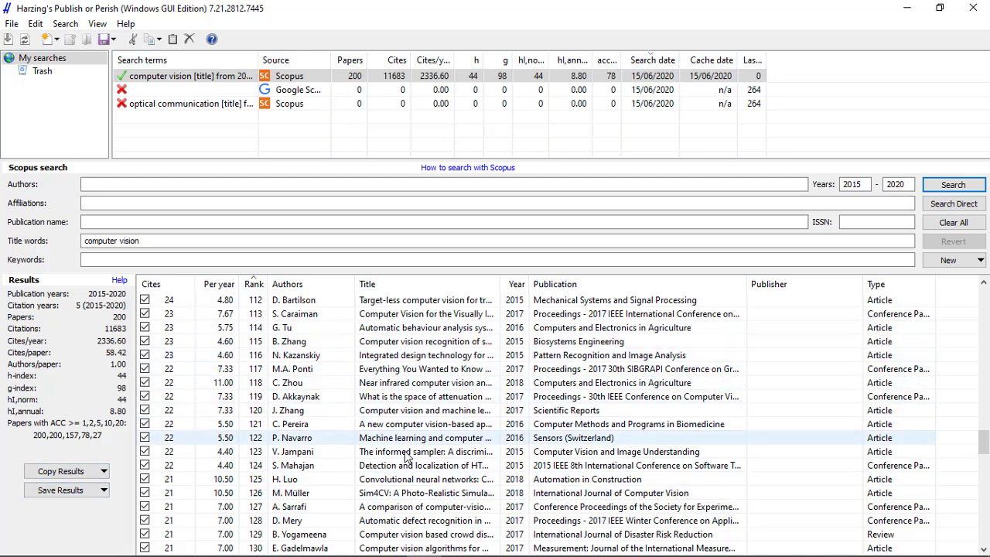
left_click(83, 487)
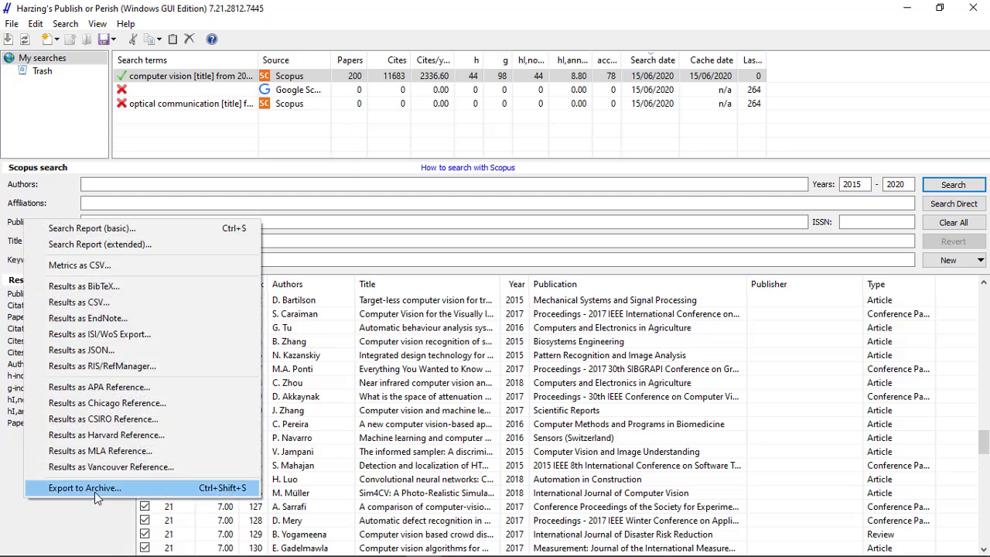
left_click(129, 370)
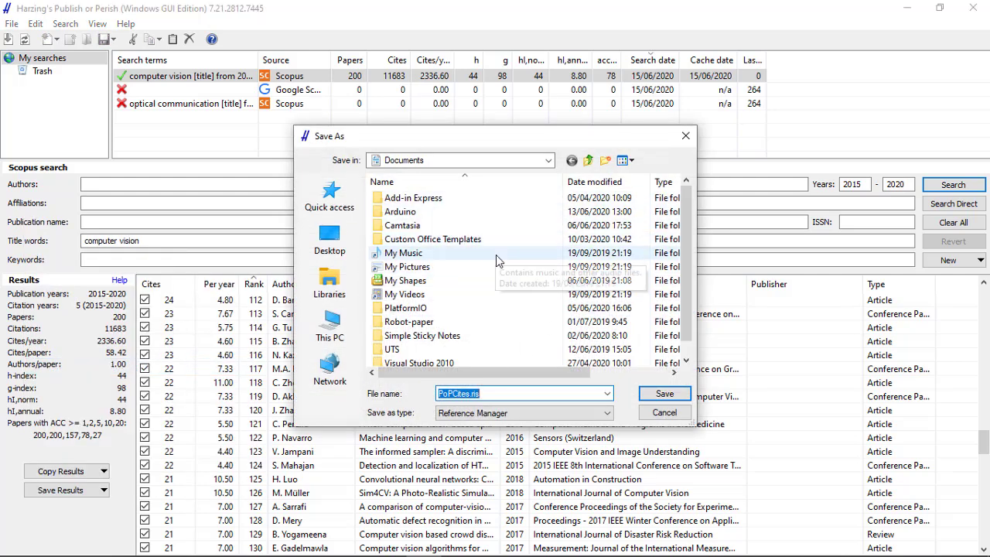
scroll(498, 264, "down", 1)
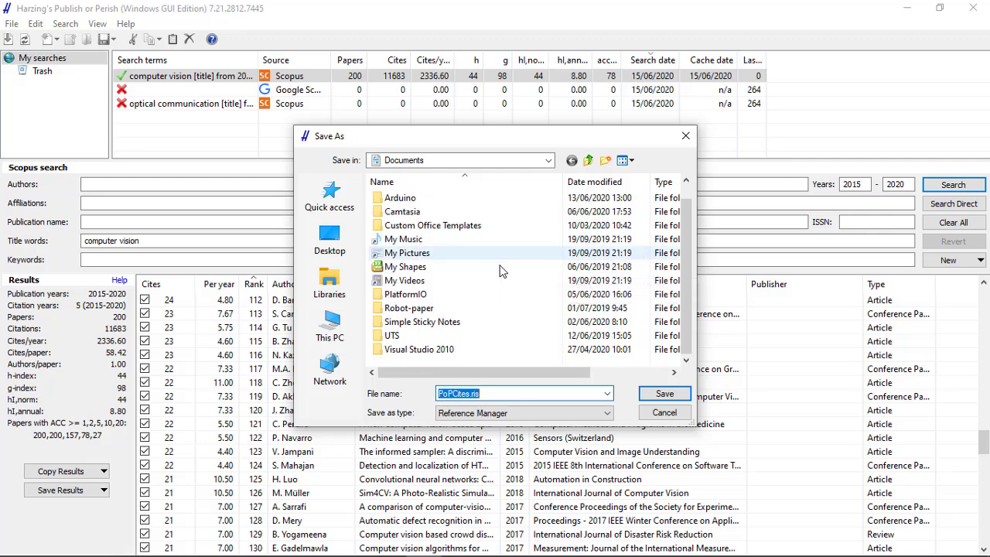
scroll(542, 251, "up", 1)
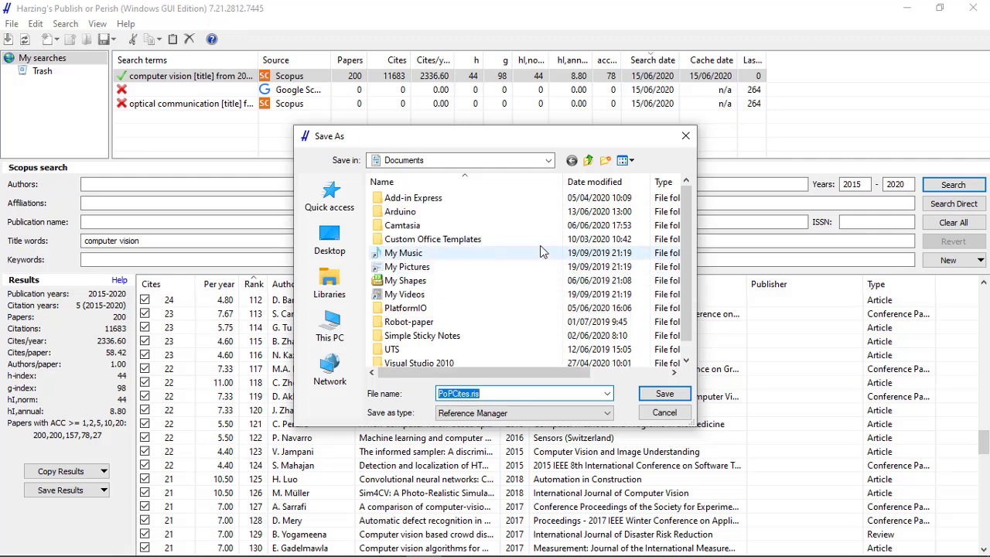
- Name the export file citasicomputervision.ris and try to save it in the Documents folder
left_click(526, 392)
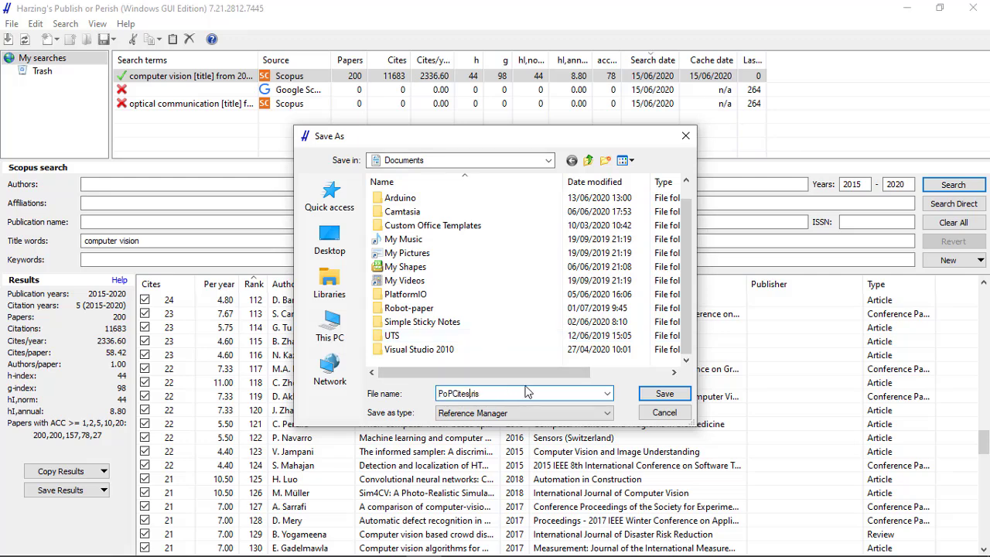
key("BackSpace")
key("BackSpace")
key("BackSpace")
key("BackSpace")
key("BackSpace")
key("BackSpace")
key("BackSpace")
key("BackSpace")
type("citasicomputervision")
left_click(657, 396)
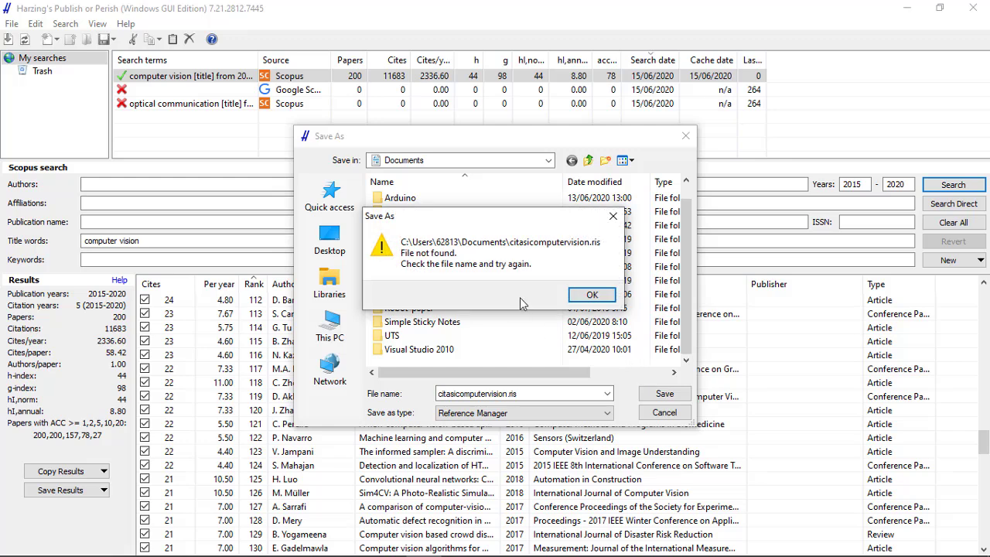
left_click(592, 297)
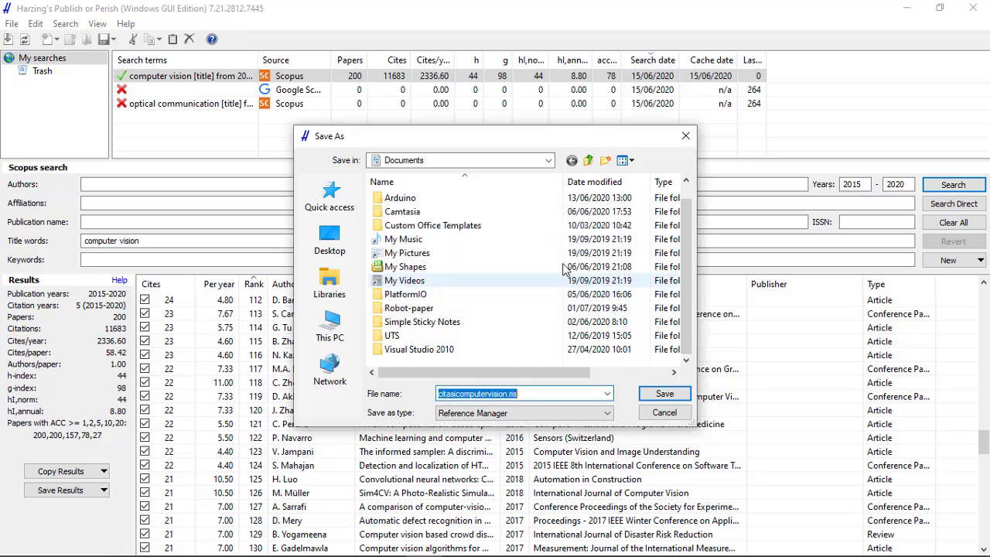
- Choose Local Disk (E:) as the destination and save the RIS export there
left_click(548, 161)
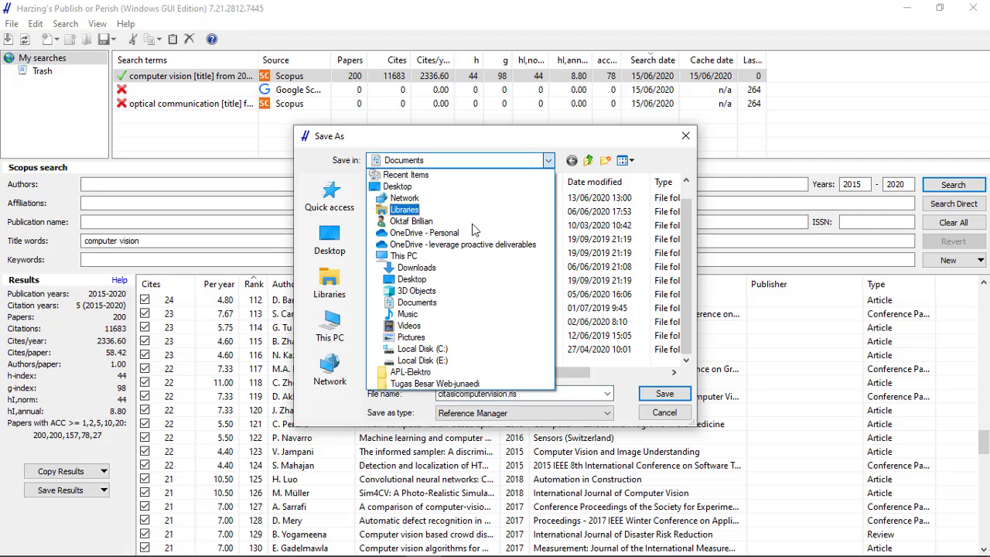
left_click(438, 361)
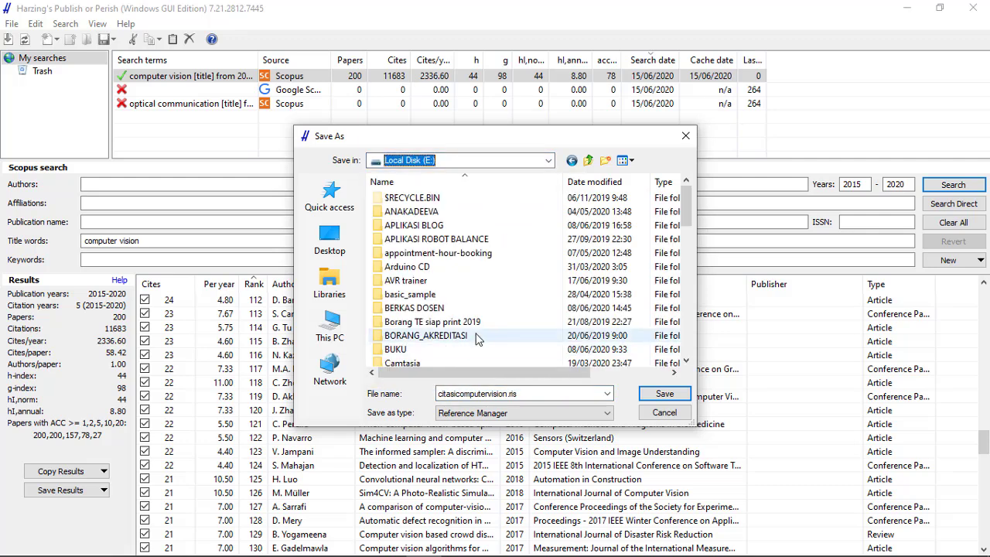
scroll(492, 317, "down", 10)
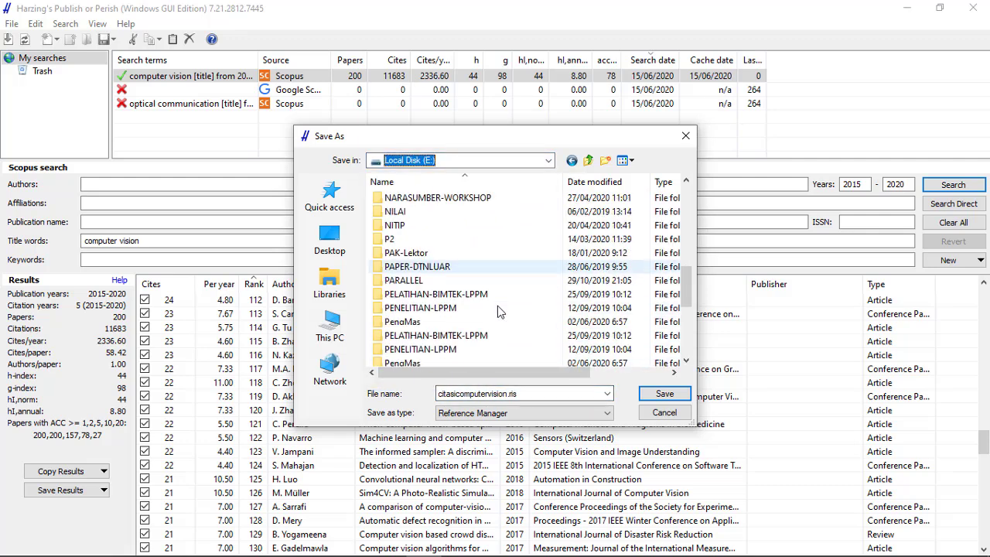
left_click(664, 394)
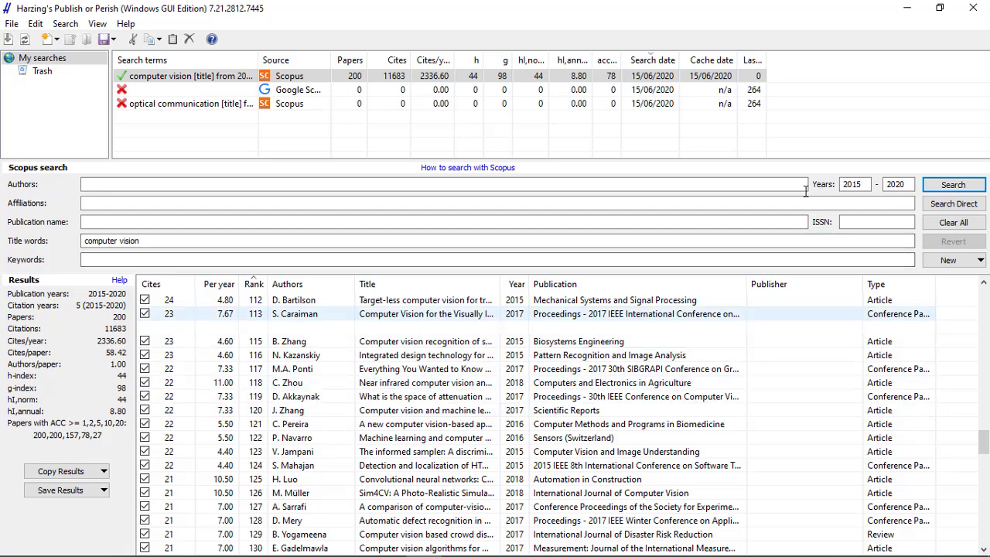
- Minimize Publish or Perish and both browser windows, then find and launch Mendeley Desktop
left_click(911, 12)
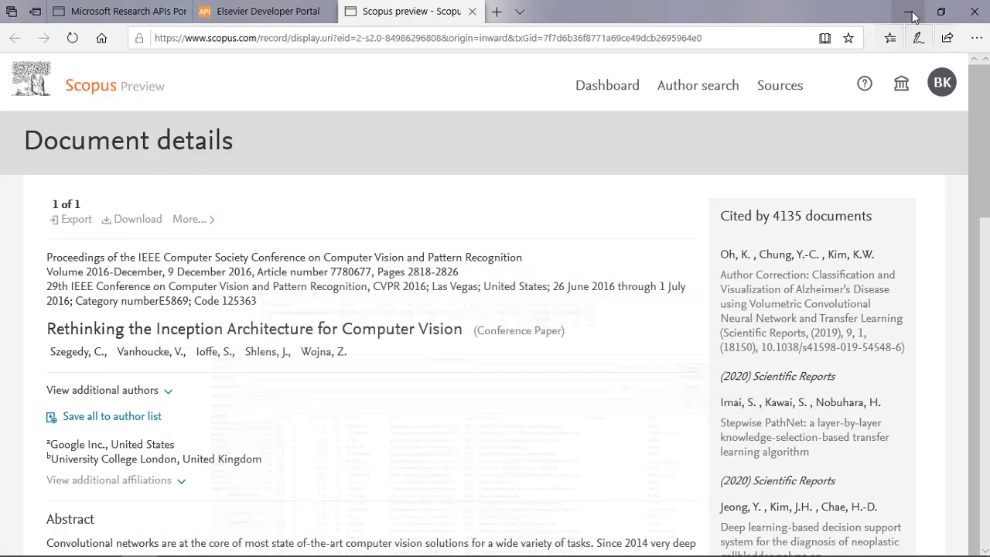
left_click(898, 11)
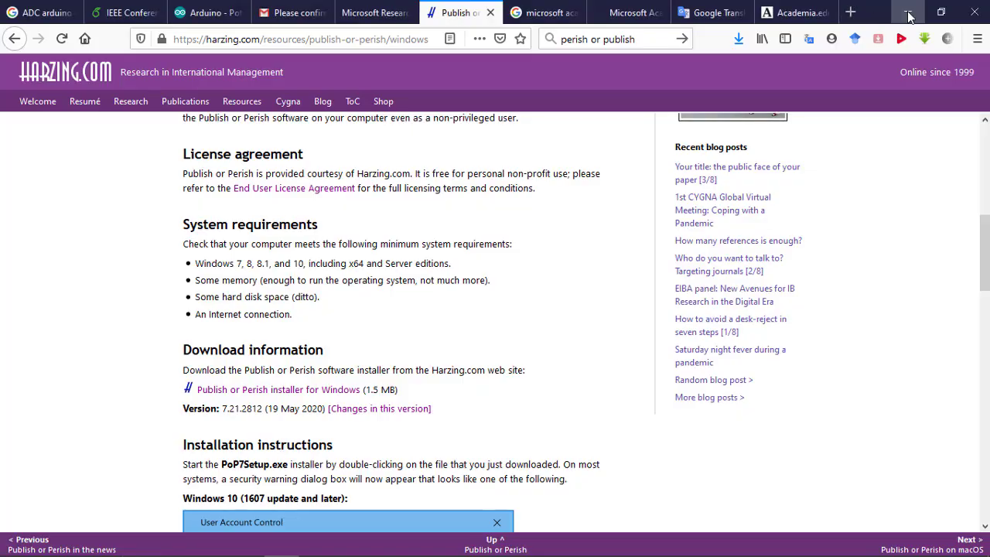
left_click(905, 11)
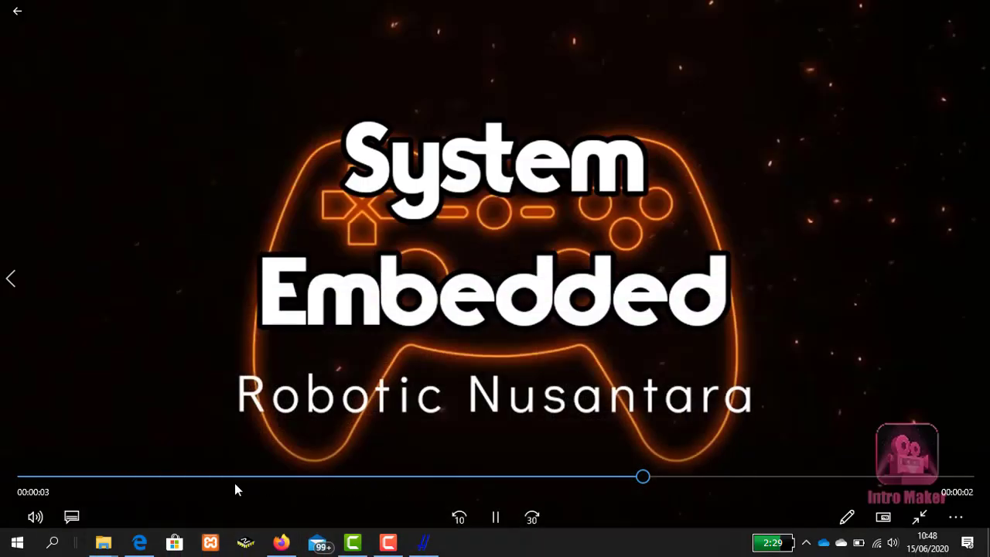
left_click(53, 542)
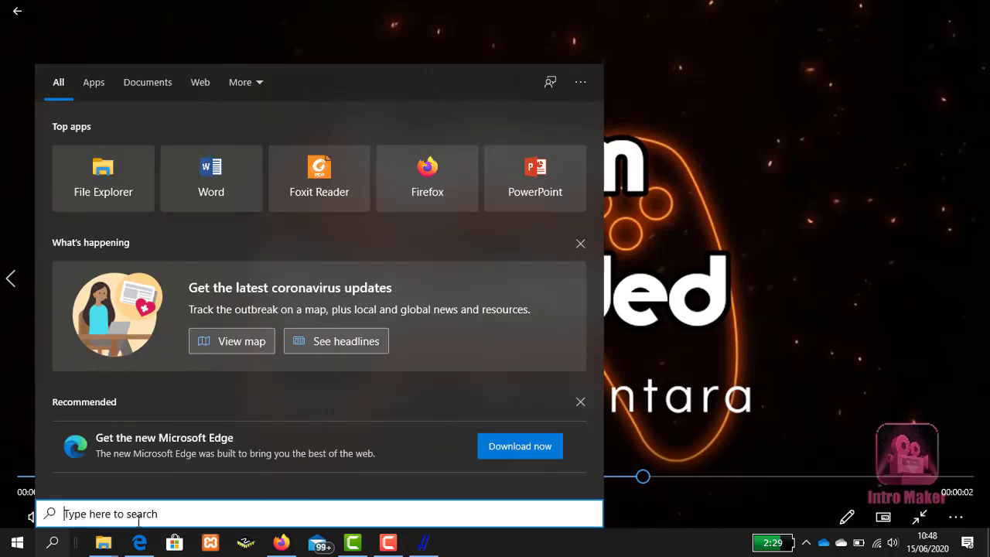
type("mendeley")
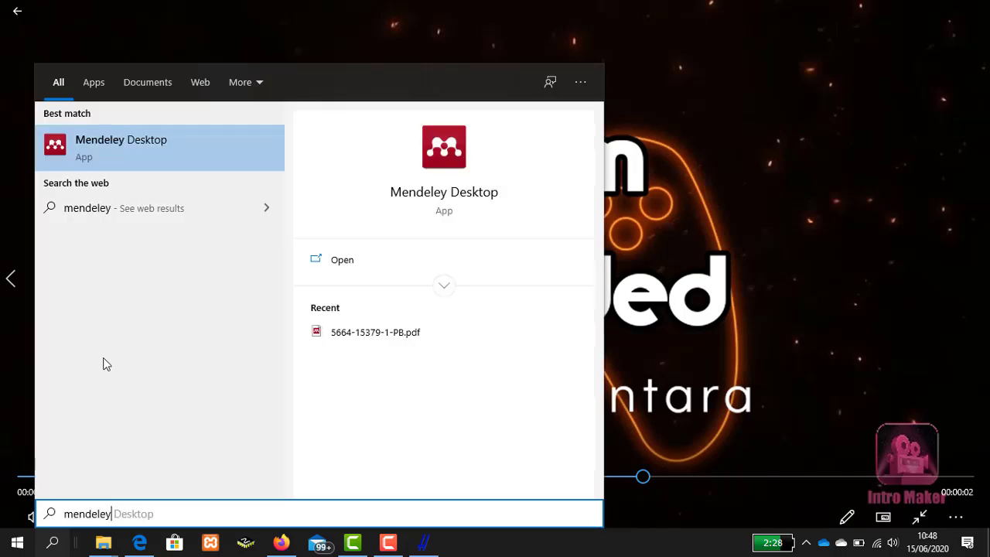
left_click(116, 154)
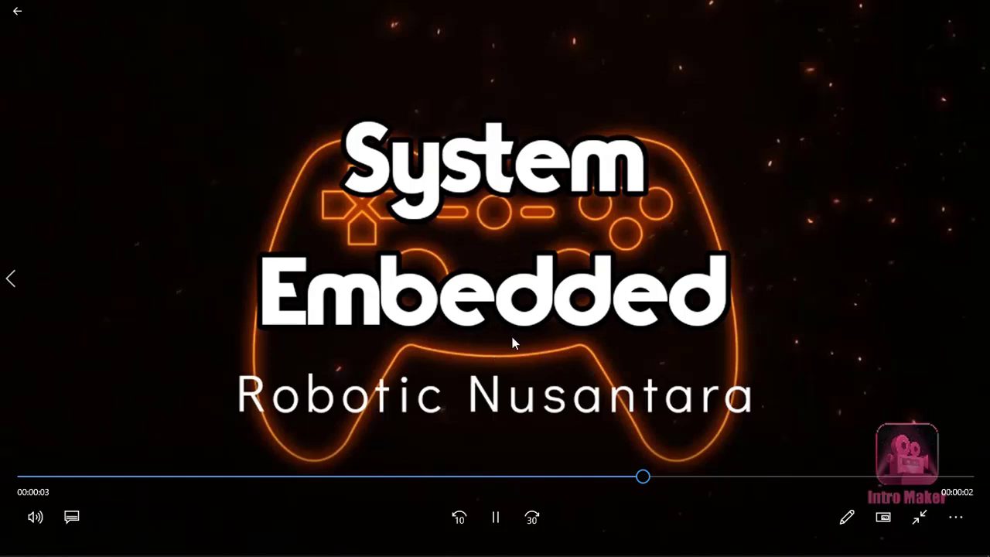
mouse_move(483, 533)
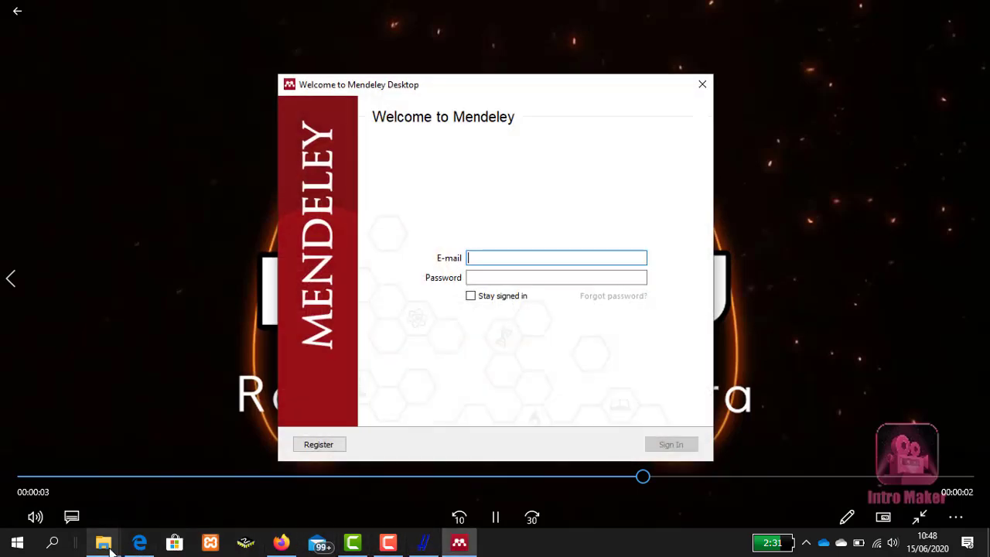
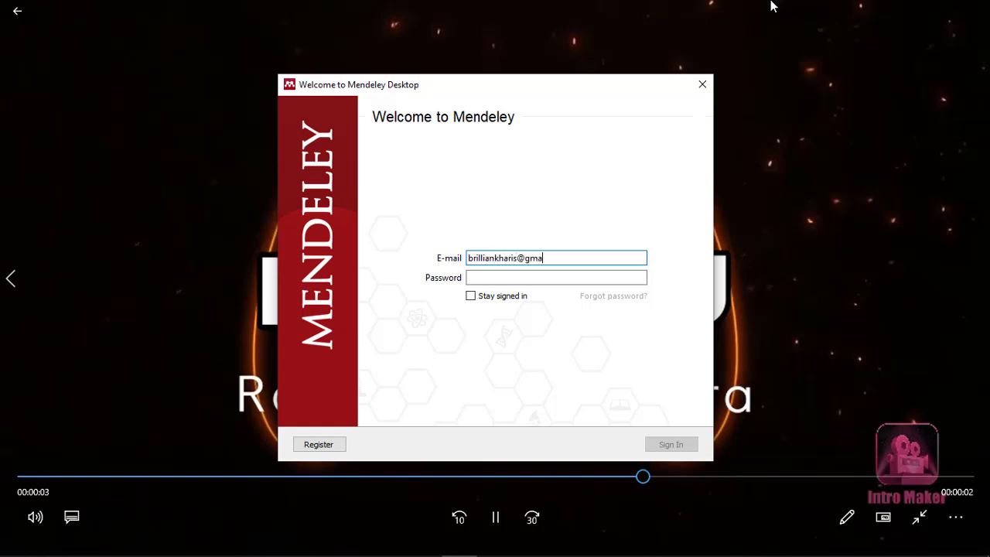
- Sign in to Mendeley with the account e-mail and password
key("Tab")
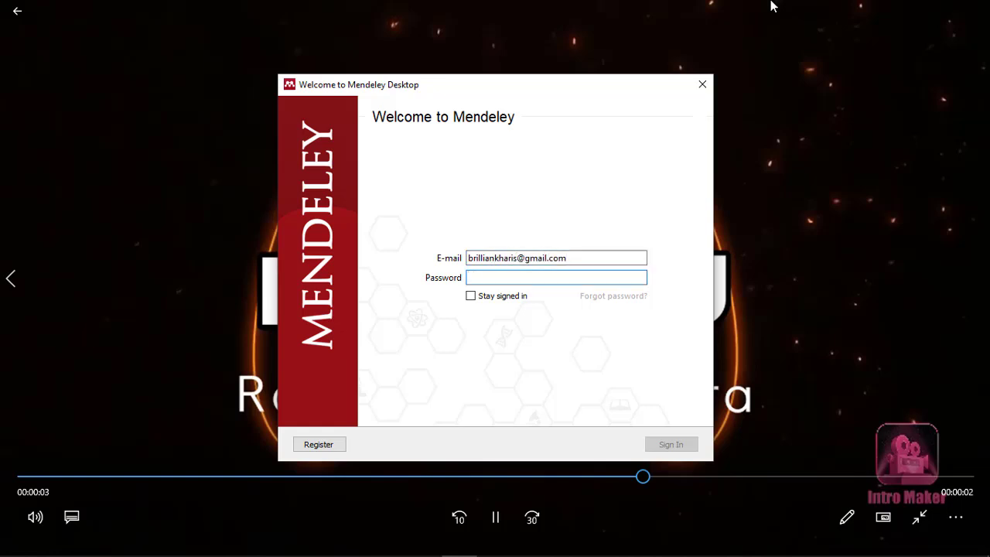
type("***********")
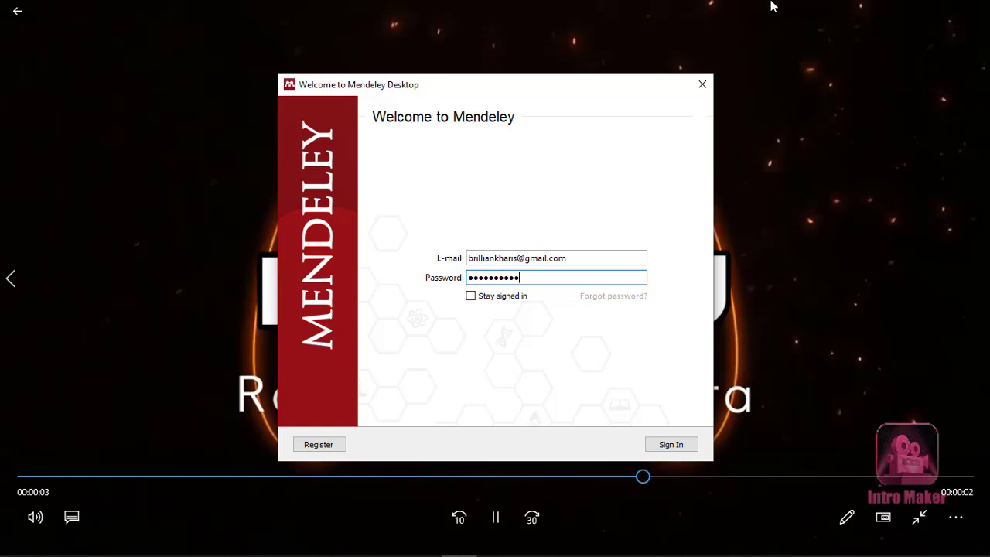
key("Return")
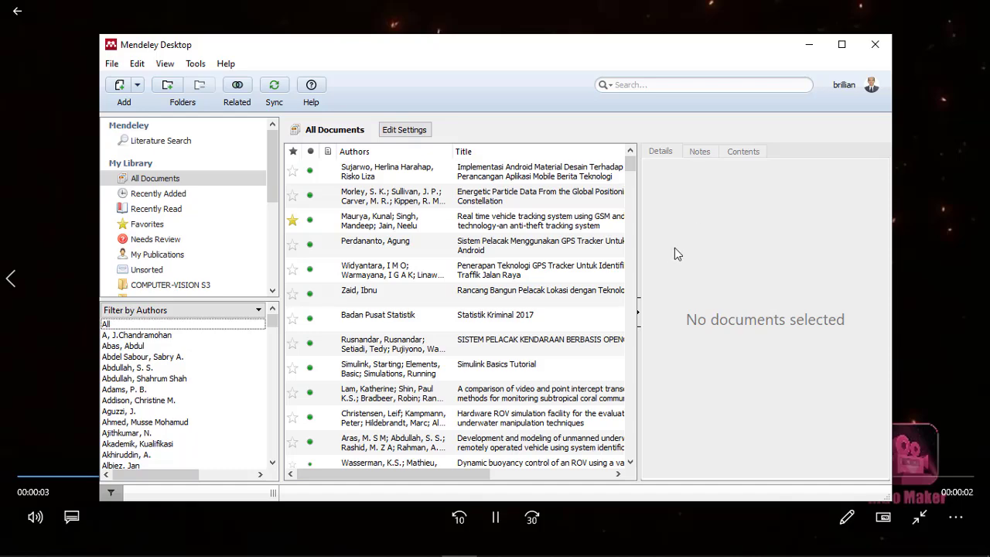
- Maximize the Mendeley window and open the COMPUTER-VISION S3 folder in My Library
left_click(842, 44)
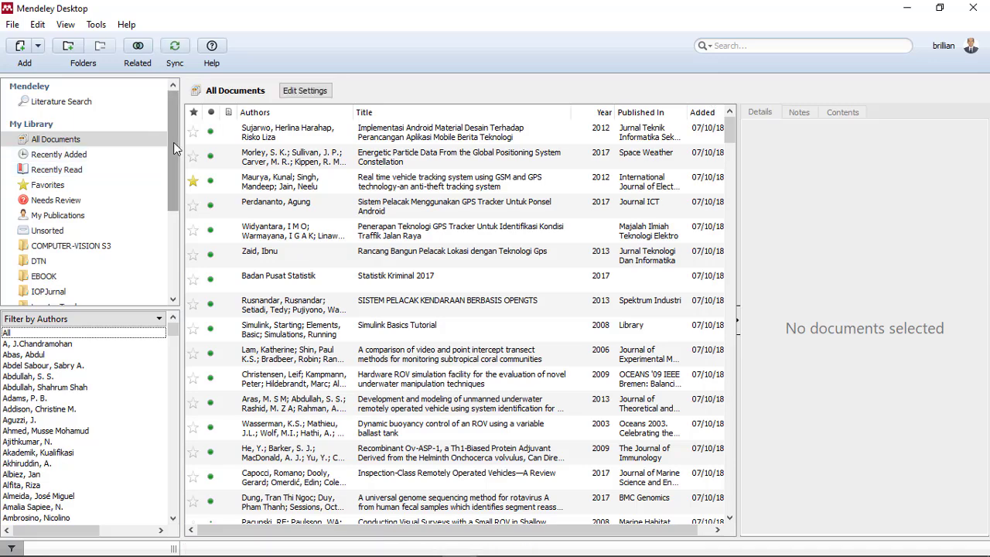
scroll(174, 163, "down", 1)
left_click_drag(175, 163, 176, 202)
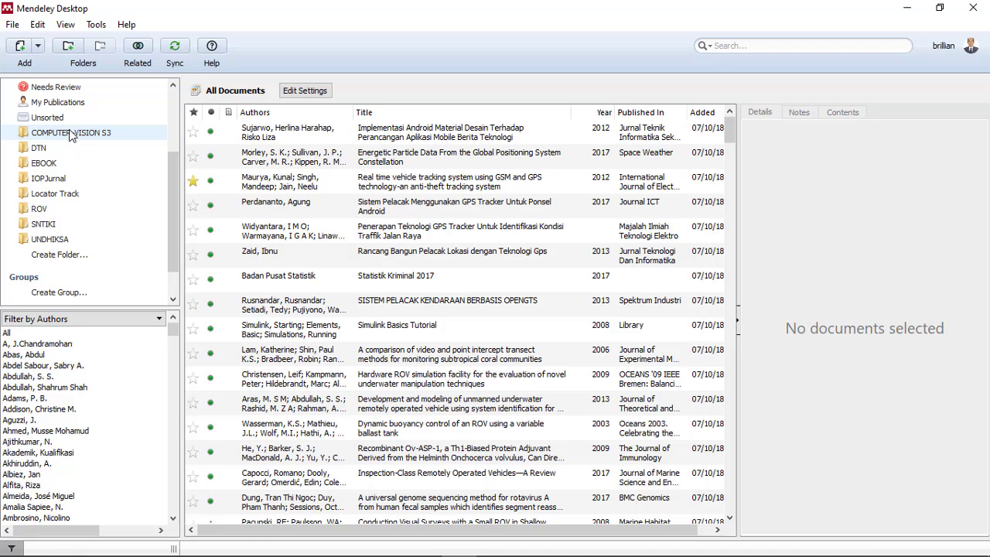
scroll(50, 159, "up", 3)
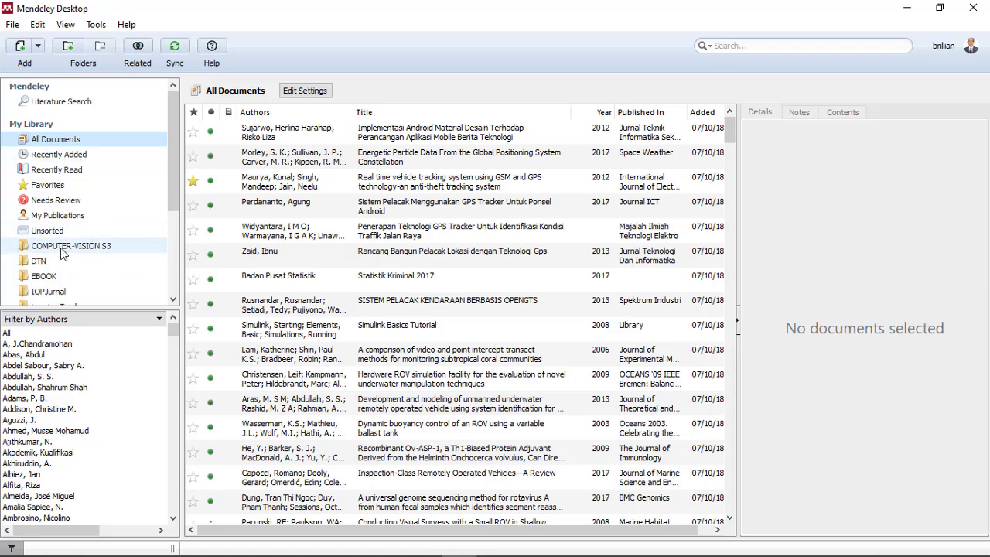
left_click(63, 249)
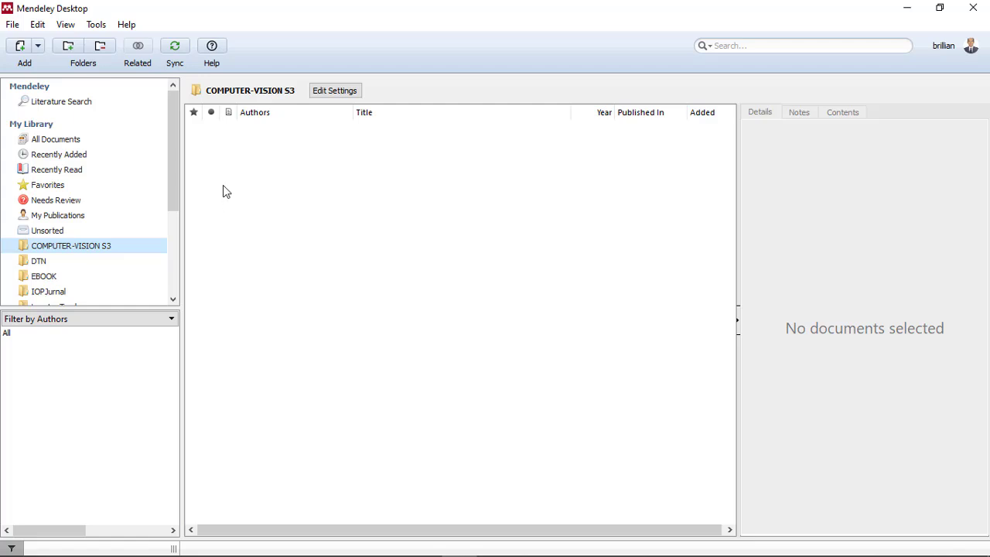
left_click(320, 95)
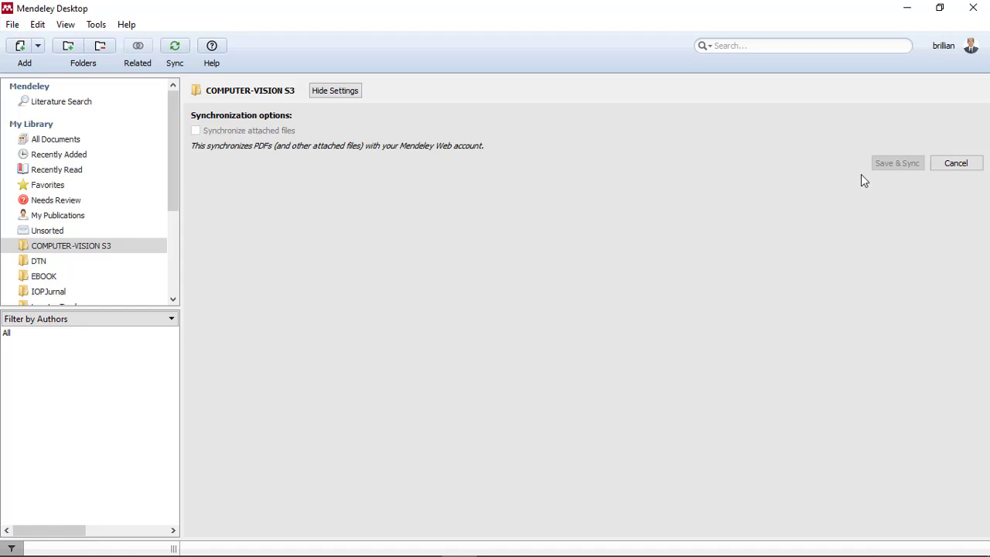
left_click(950, 164)
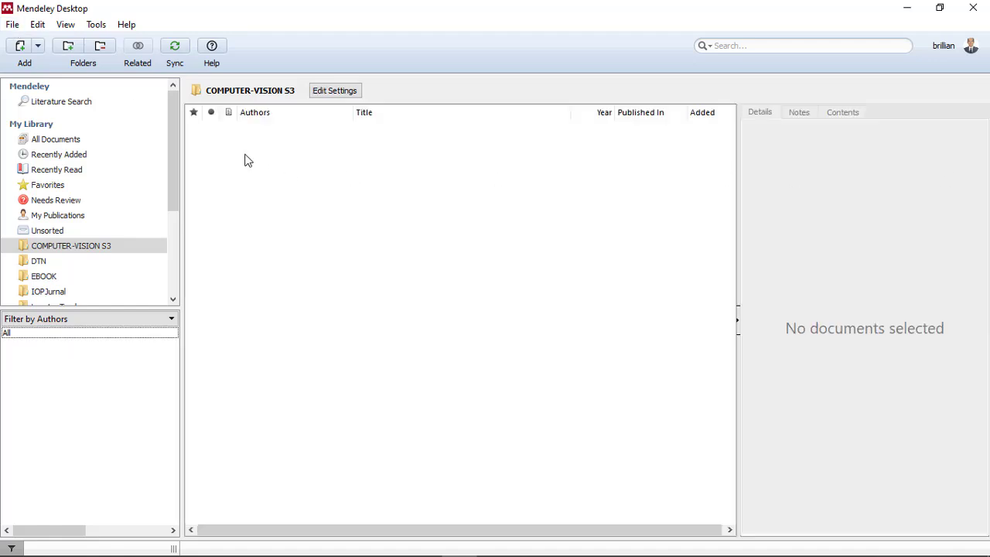
- Import the RIS file citasicomputervision.ris from Local Disk (E:) into the COMPUTER-VISION S3 folder
left_click(66, 25)
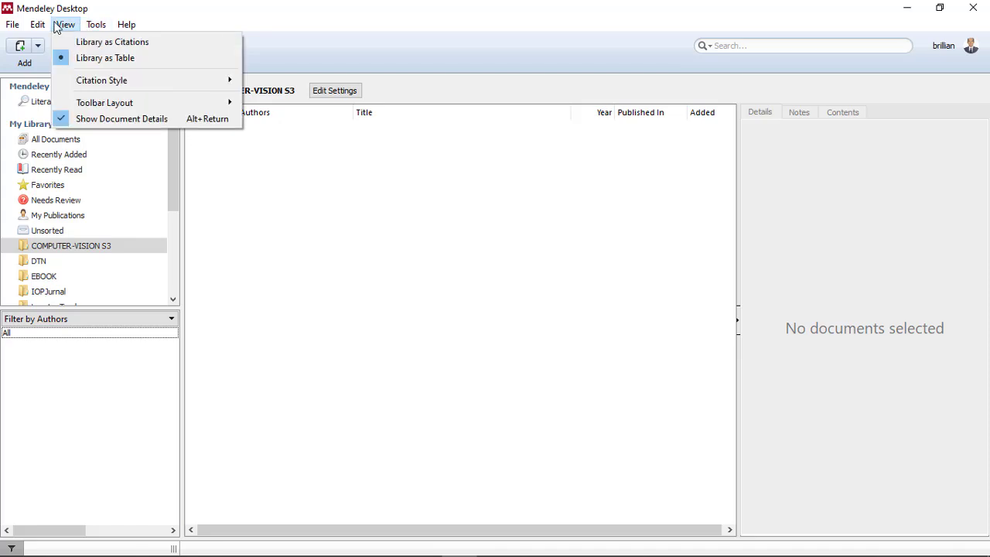
mouse_move(49, 27)
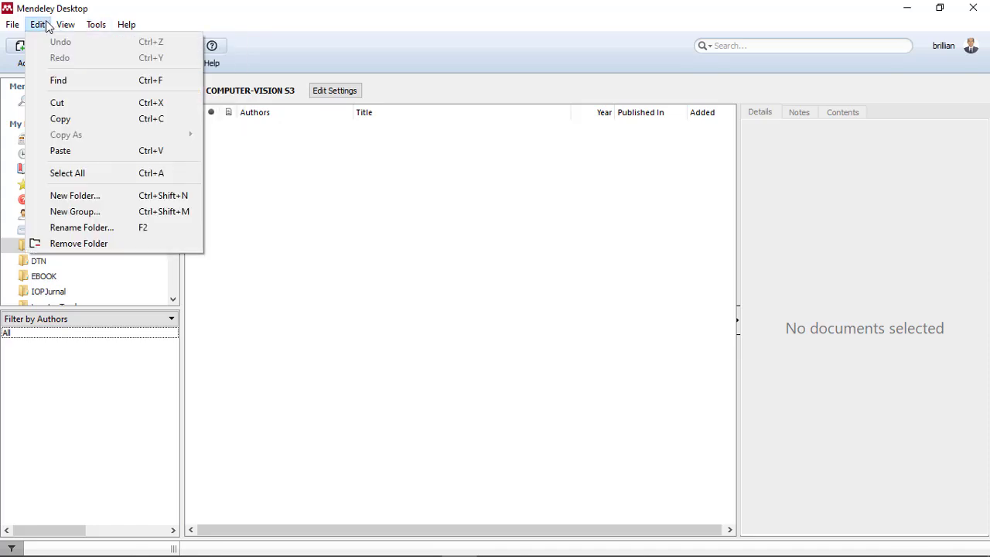
mouse_move(19, 25)
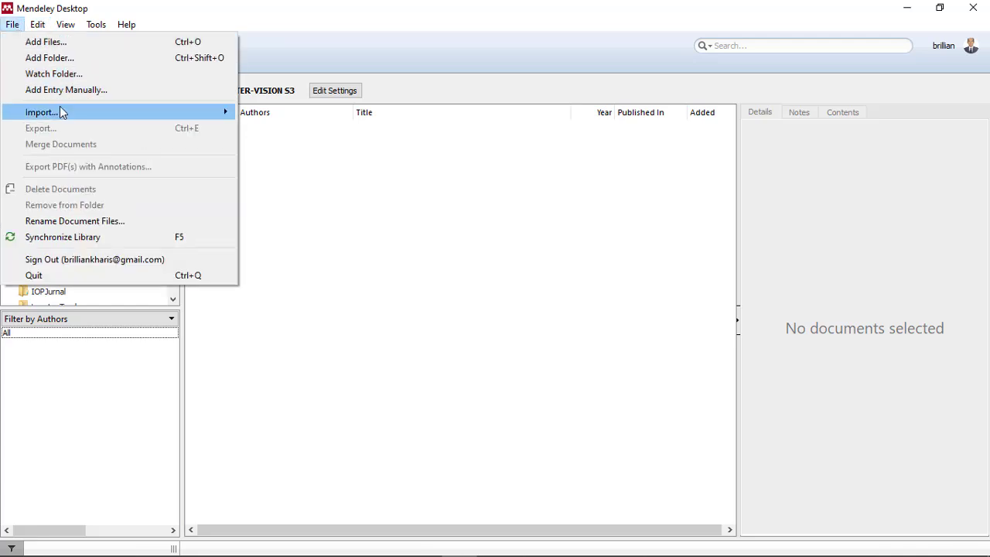
mouse_move(60, 111)
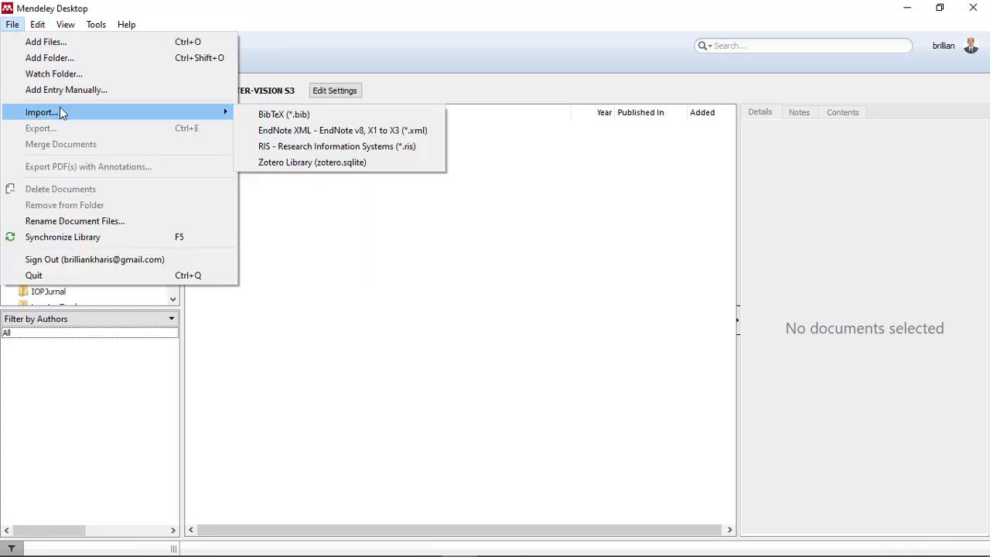
left_click(294, 147)
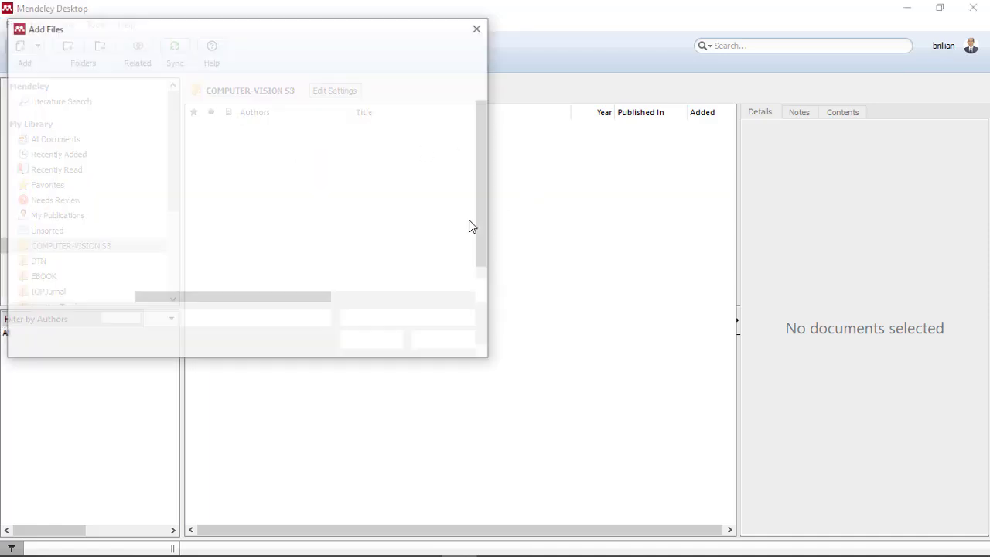
left_click_drag(273, 37, 446, 89)
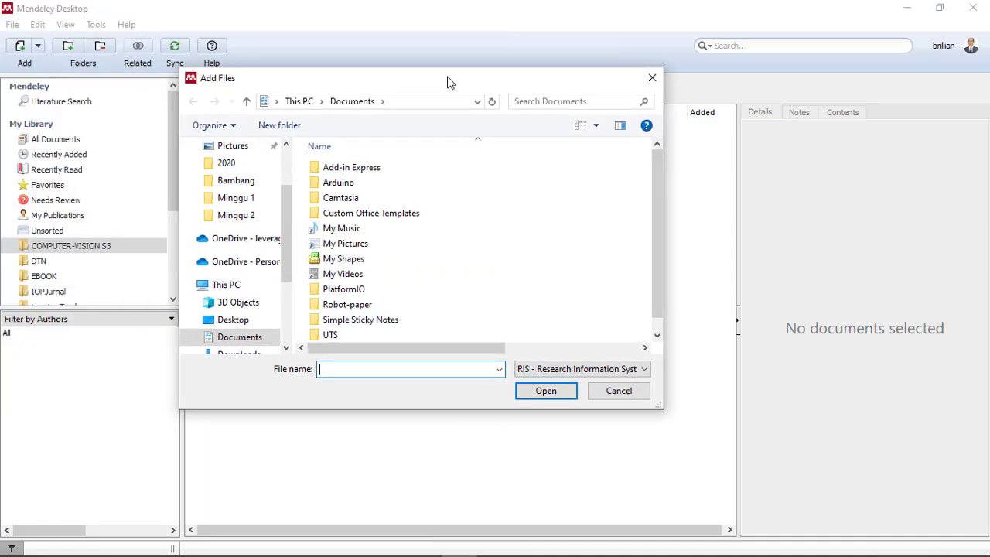
scroll(288, 270, "down", 3)
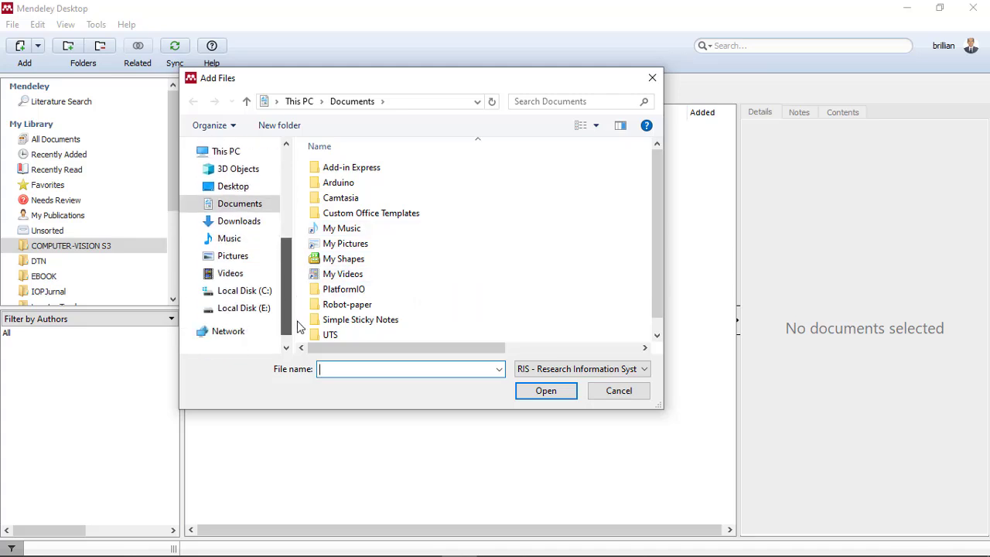
left_click(267, 309)
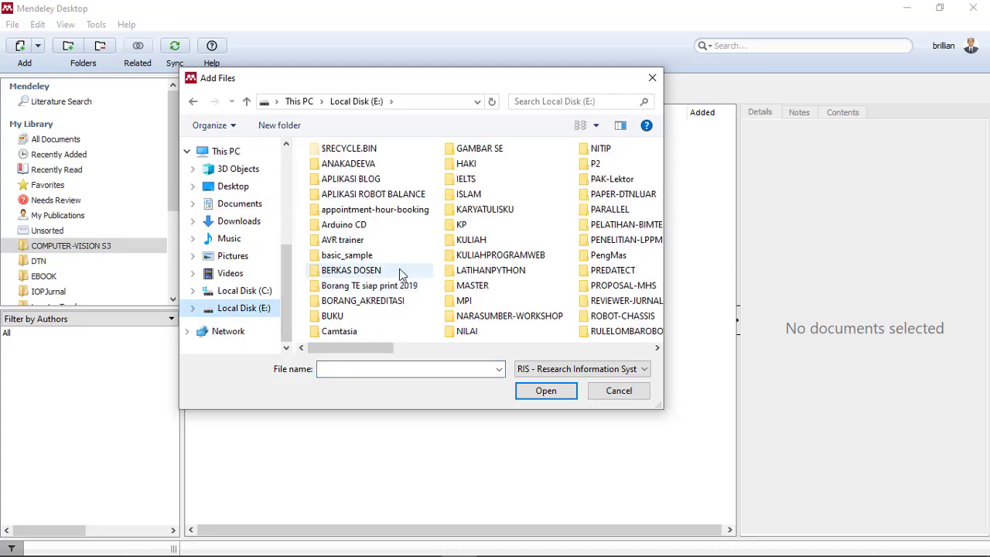
scroll(474, 304, "down", 5)
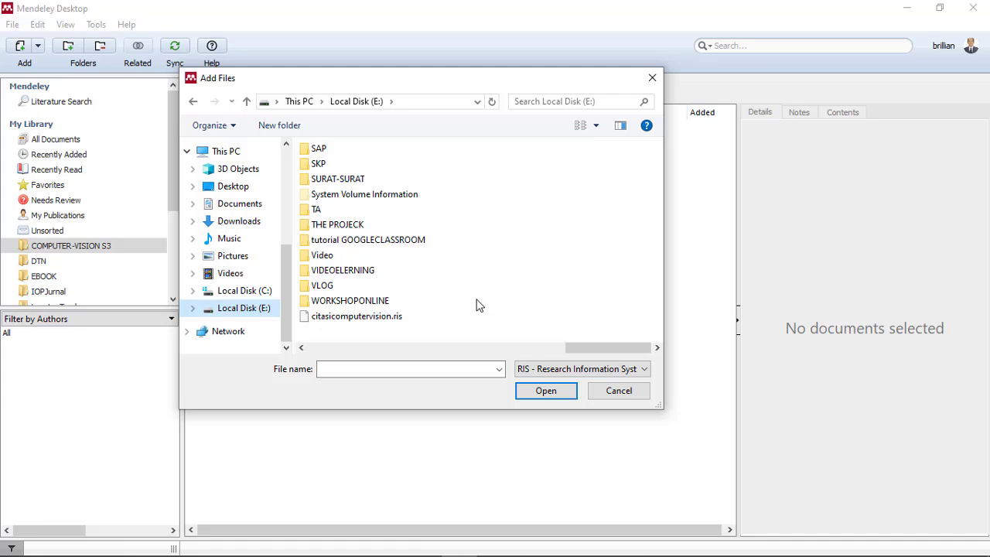
left_click(360, 317)
left_click(544, 393)
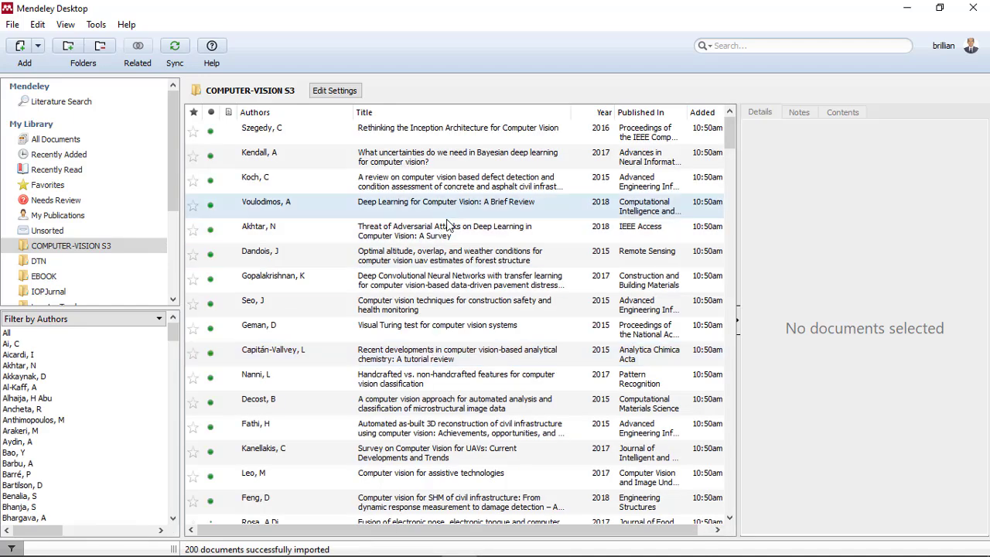
- Look through the authors, titles, years and publications of the imported documents in the COMPUTER-VISION S3 folder
scroll(447, 222, "down", 20)
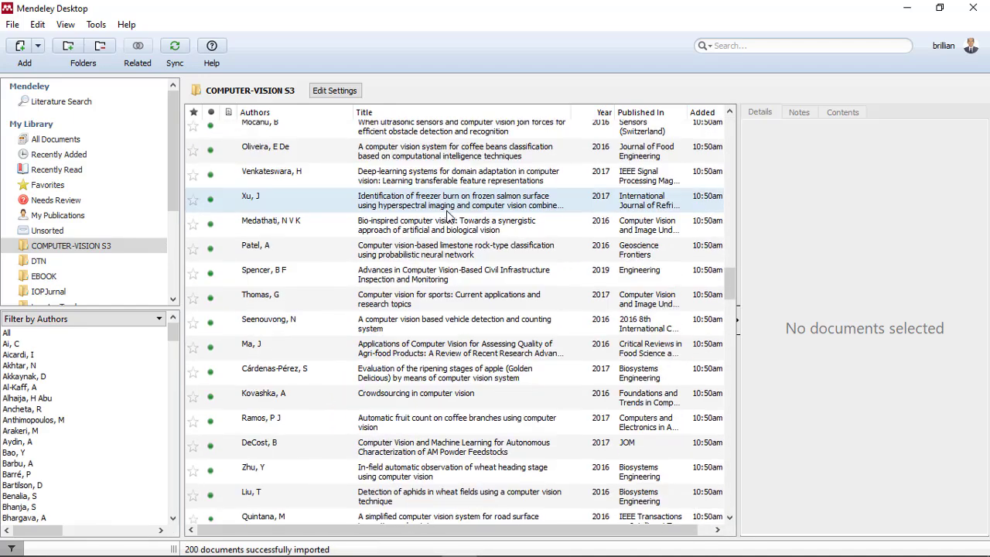
scroll(447, 216, "down", 20)
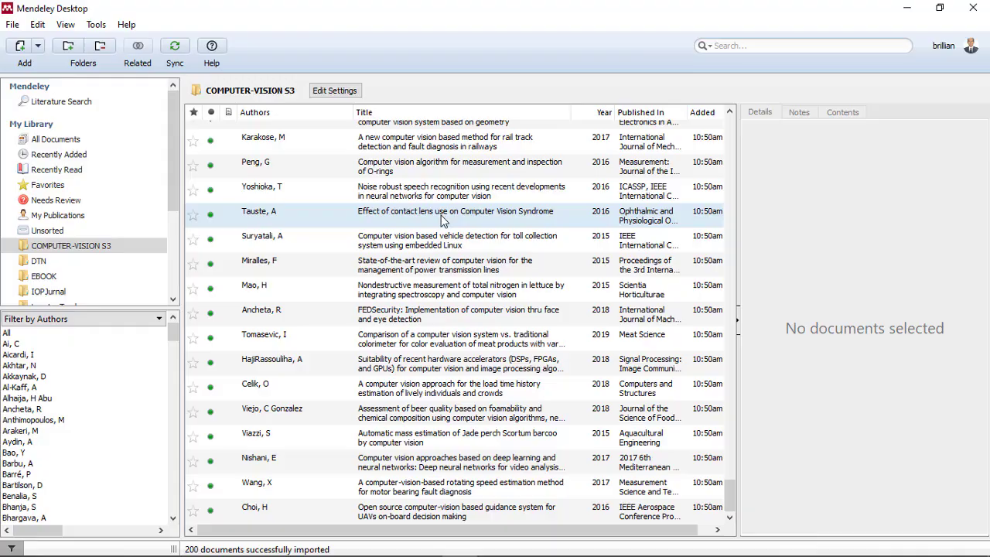
scroll(443, 221, "up", 20)
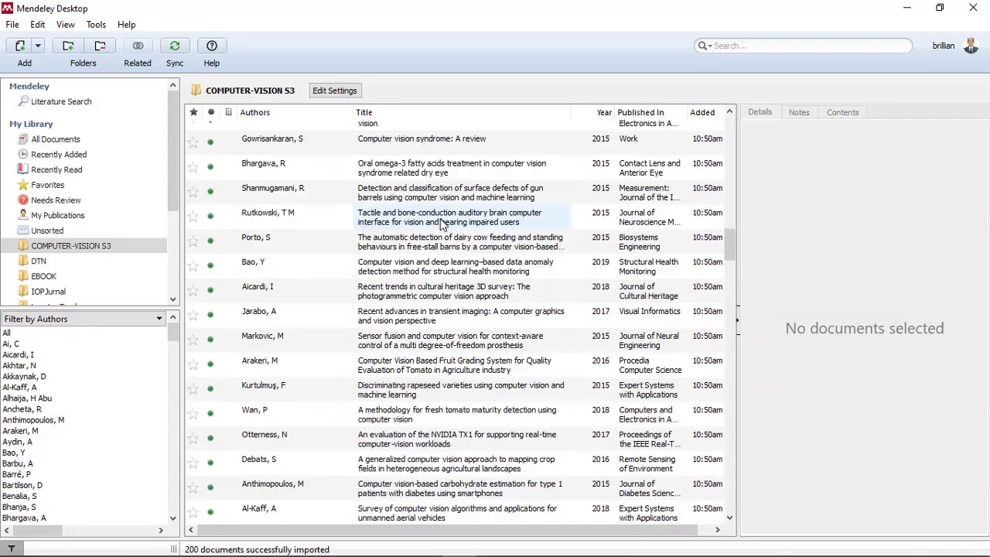
scroll(443, 223, "up", 15)
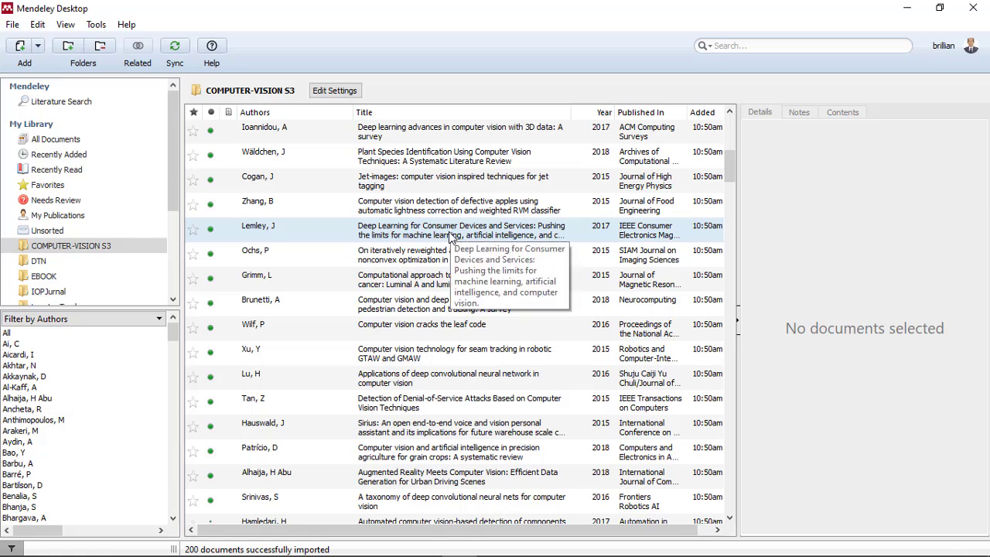
scroll(450, 236, "up", 5)
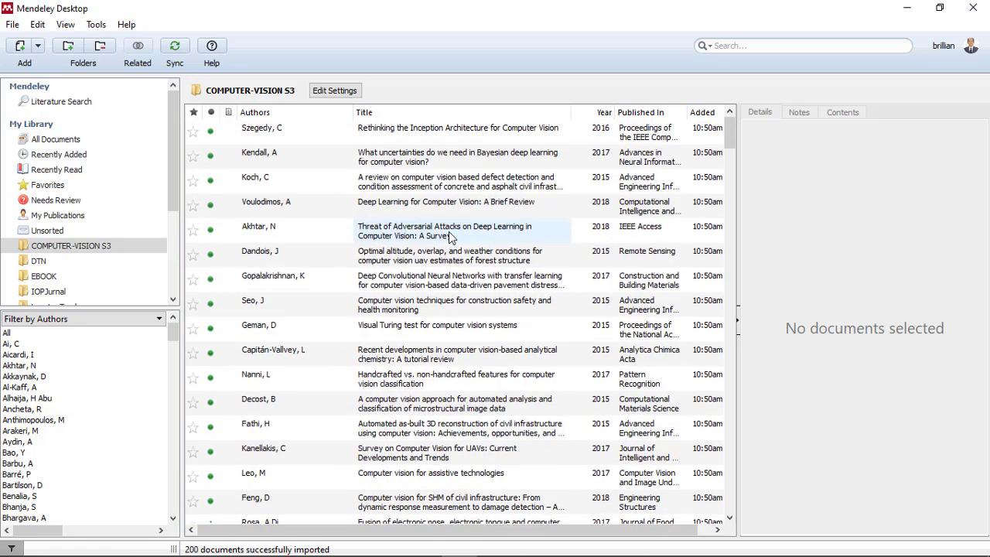